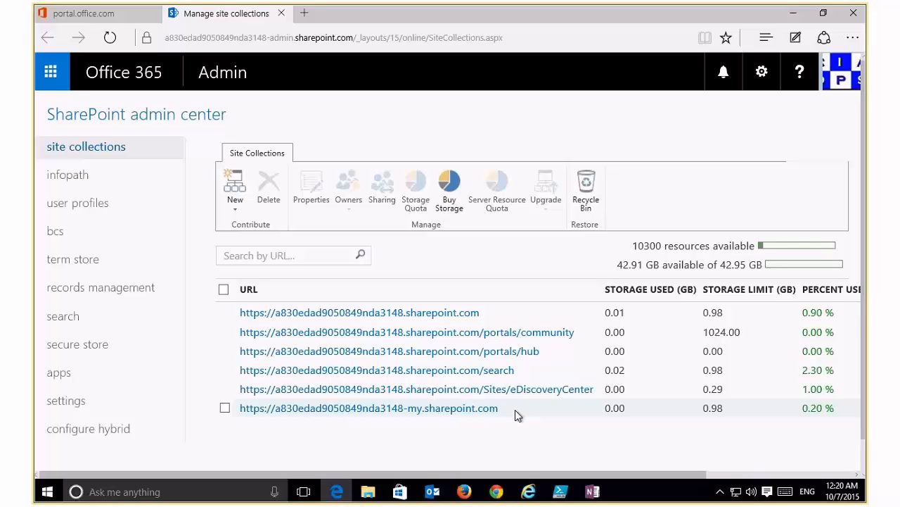
Check the root site collection's properties: 4 subsites, its administrators and 0.98 GB storage quota.
{"action": "left_click", "coordinate": [224, 313]}
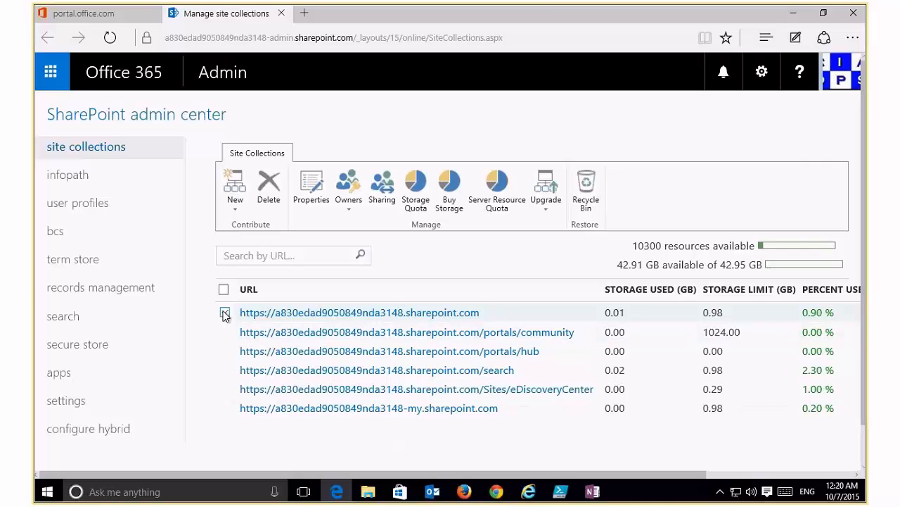
{"action": "left_click", "coordinate": [310, 187]}
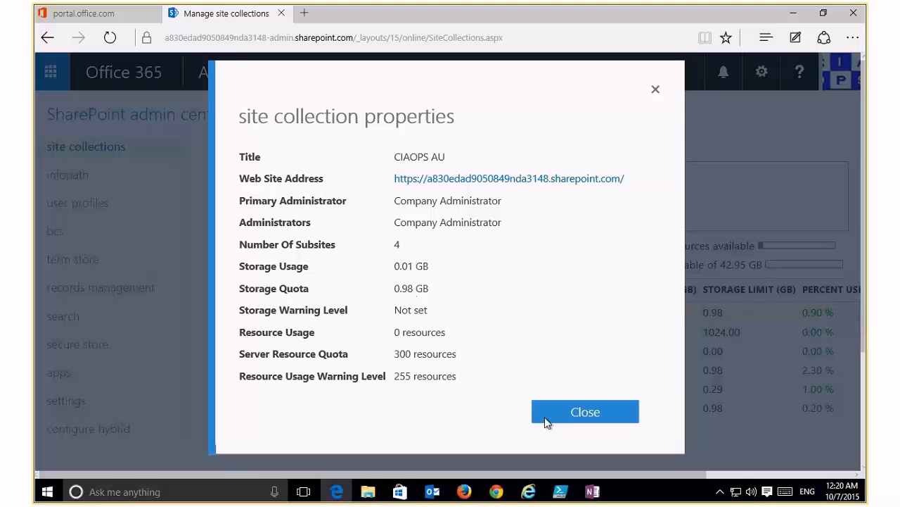
{"action": "left_click", "coordinate": [575, 412]}
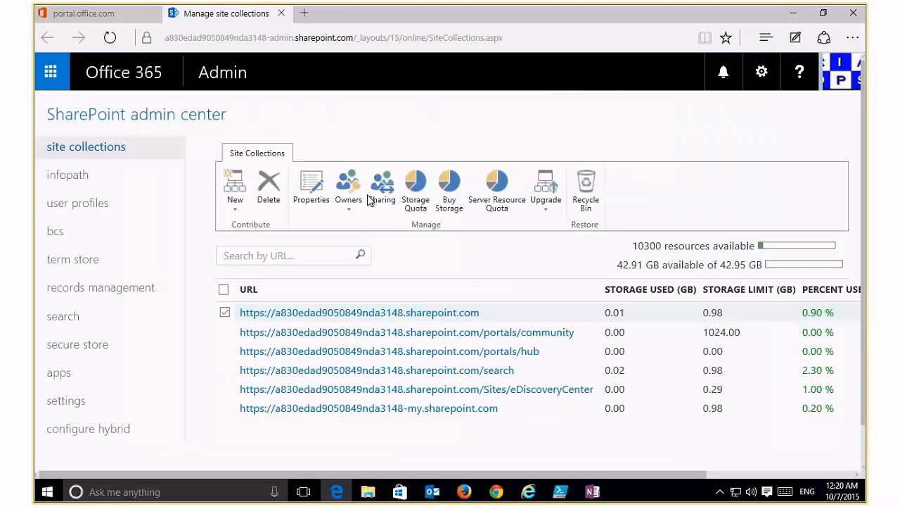
{"action": "left_click", "coordinate": [347, 189]}
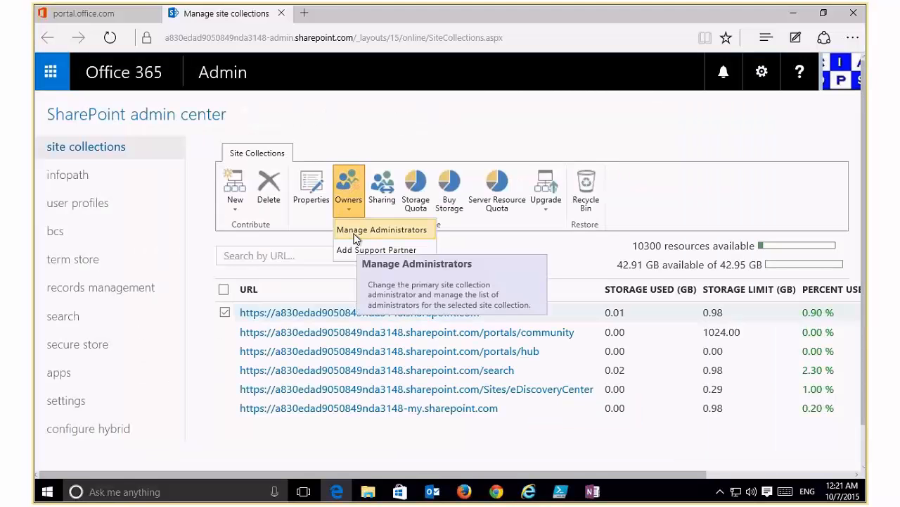
{"action": "left_click", "coordinate": [359, 229]}
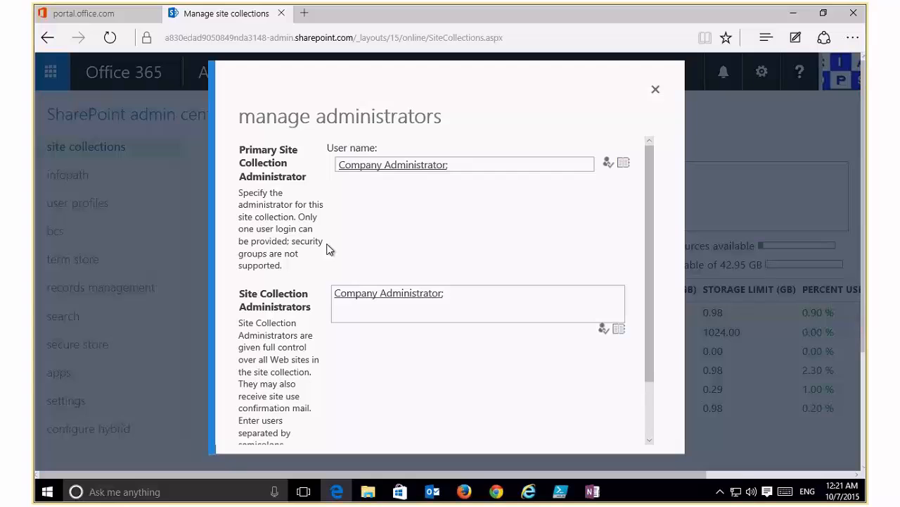
{"action": "left_click", "coordinate": [469, 294]}
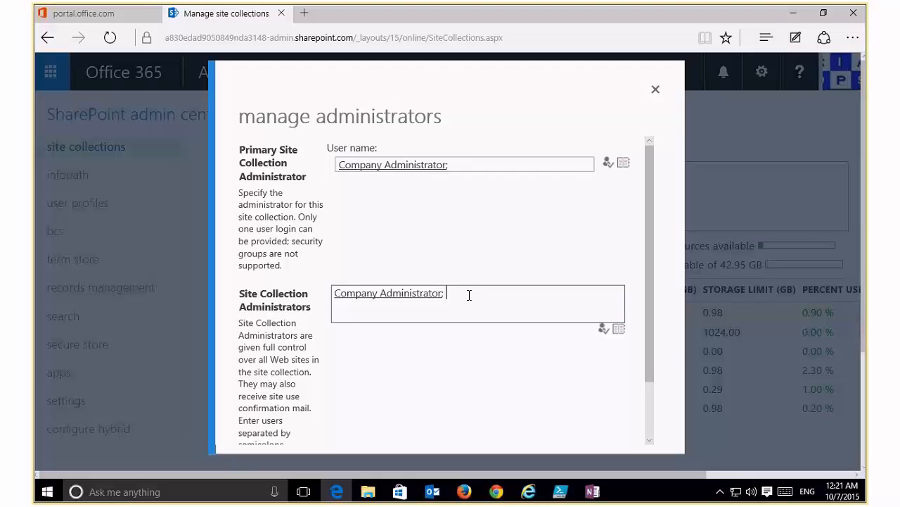
{"action": "scroll", "coordinate": [645, 400], "scroll_direction": "down", "scroll_amount": 2}
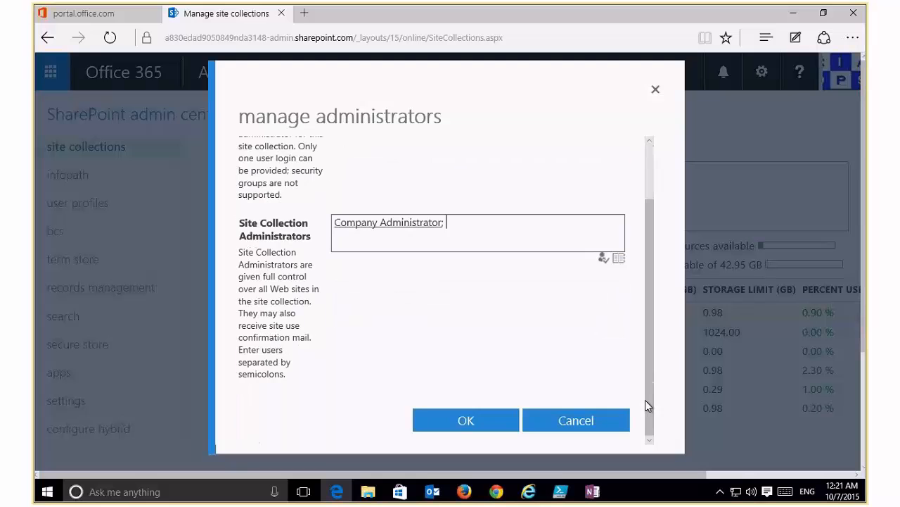
{"action": "left_click_drag", "start_coordinate": [652, 395], "coordinate": [650, 287]}
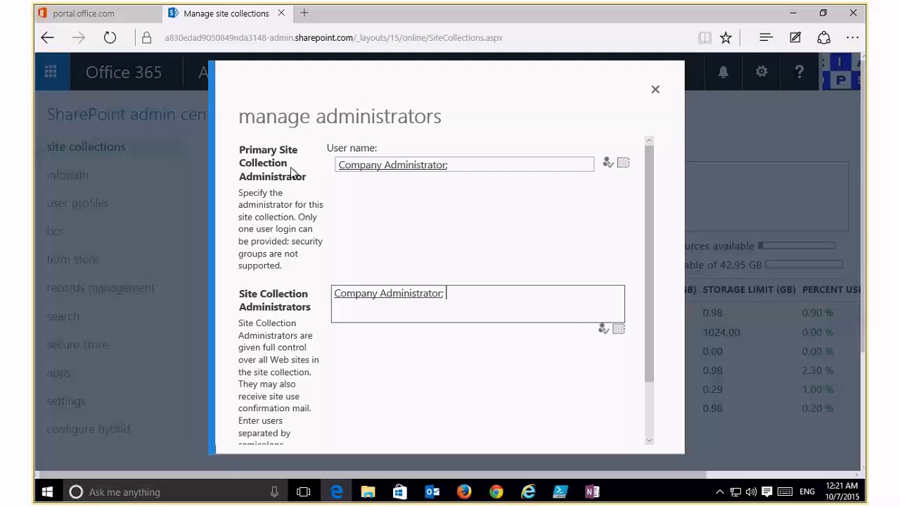
{"action": "left_click", "coordinate": [655, 90]}
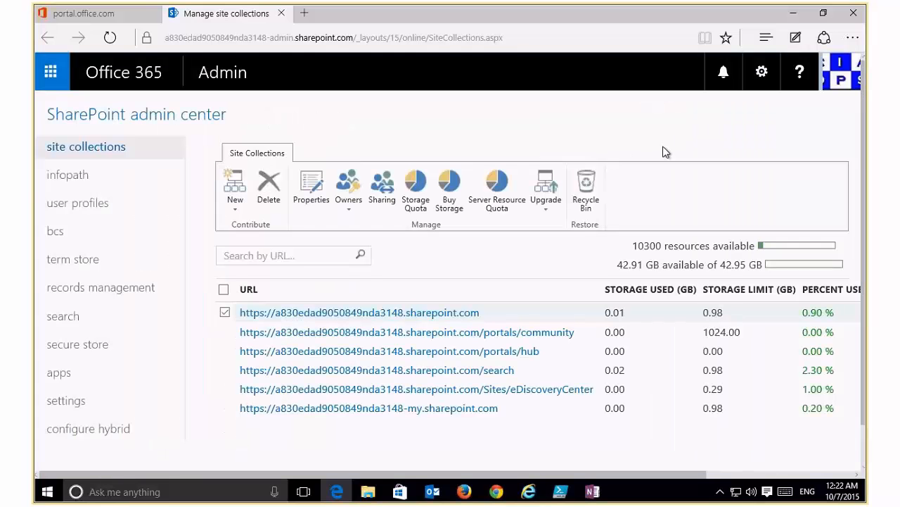
{"action": "left_click", "coordinate": [383, 188]}
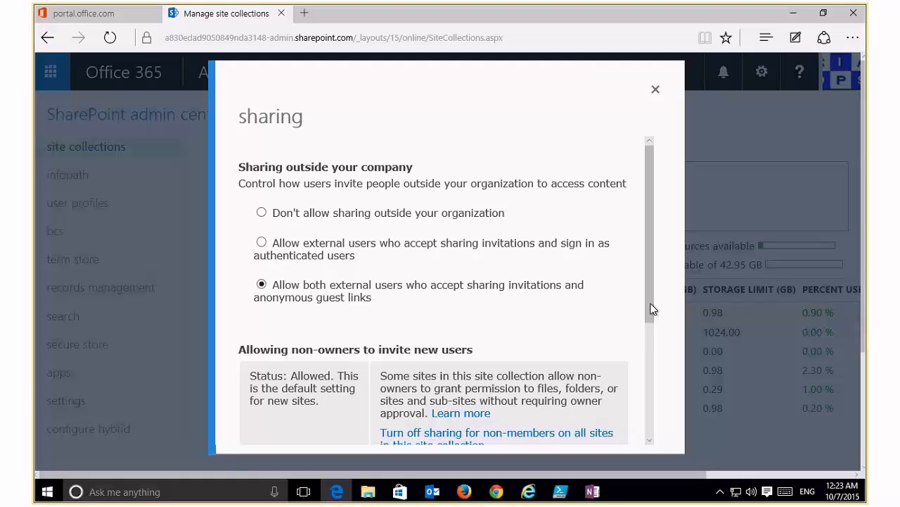
{"action": "scroll", "coordinate": [653, 331], "scroll_direction": "down", "scroll_amount": 3}
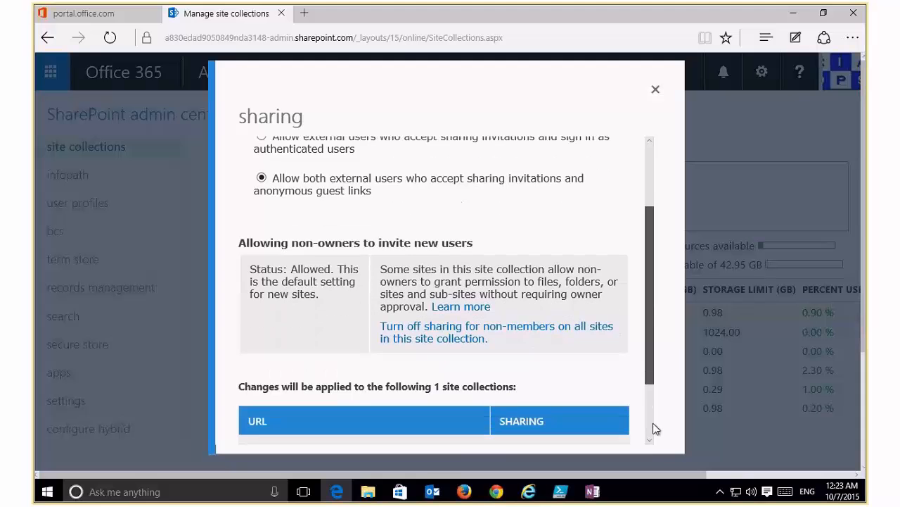
{"action": "scroll", "coordinate": [652, 436], "scroll_direction": "down", "scroll_amount": 1}
{"action": "scroll", "coordinate": [652, 439], "scroll_direction": "down", "scroll_amount": 2}
{"action": "scroll", "coordinate": [656, 432], "scroll_direction": "up", "scroll_amount": 6}
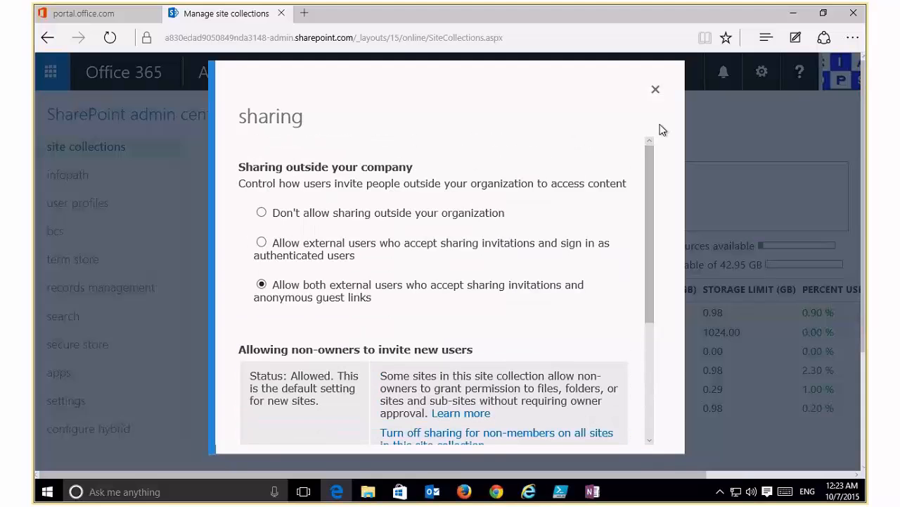
{"action": "left_click", "coordinate": [656, 91]}
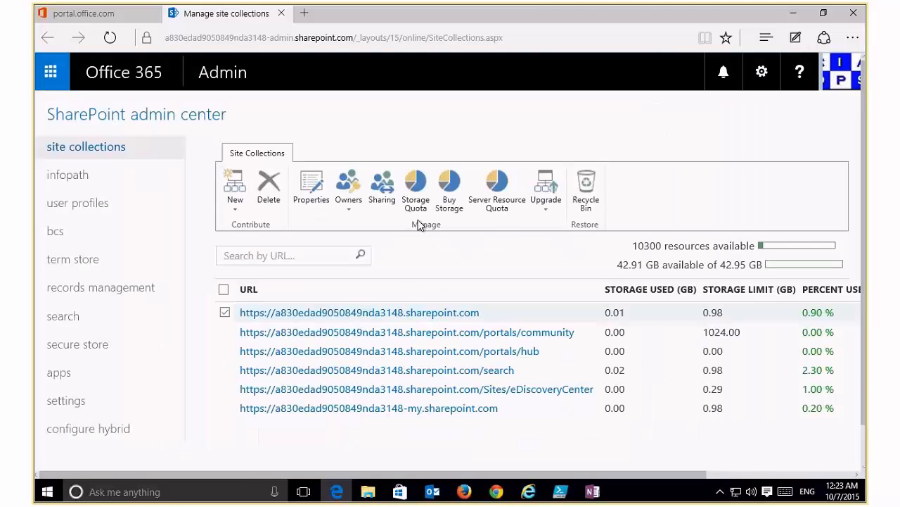
{"action": "left_click", "coordinate": [419, 196]}
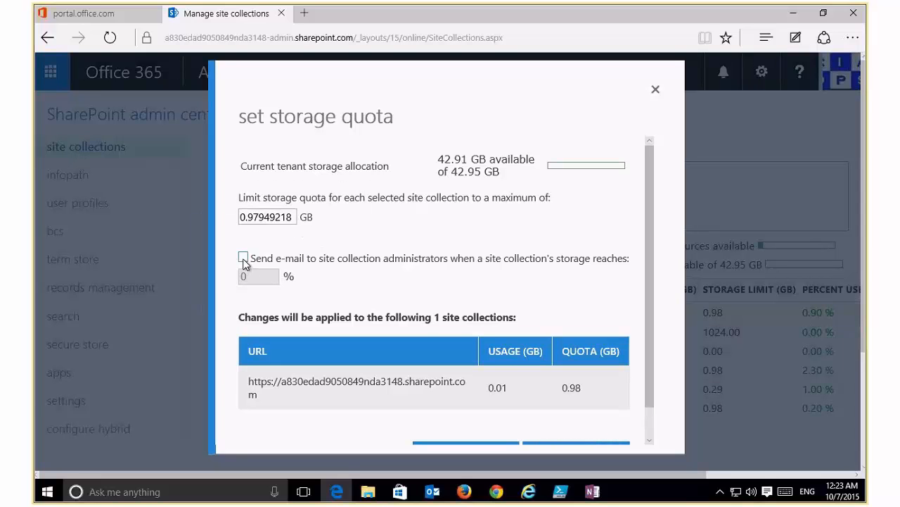
{"action": "left_click", "coordinate": [656, 92]}
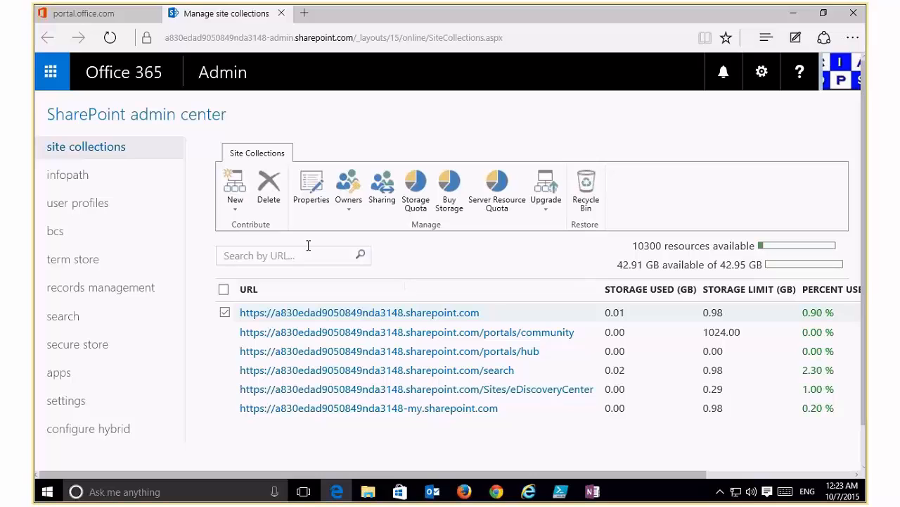
{"action": "left_click", "coordinate": [234, 218]}
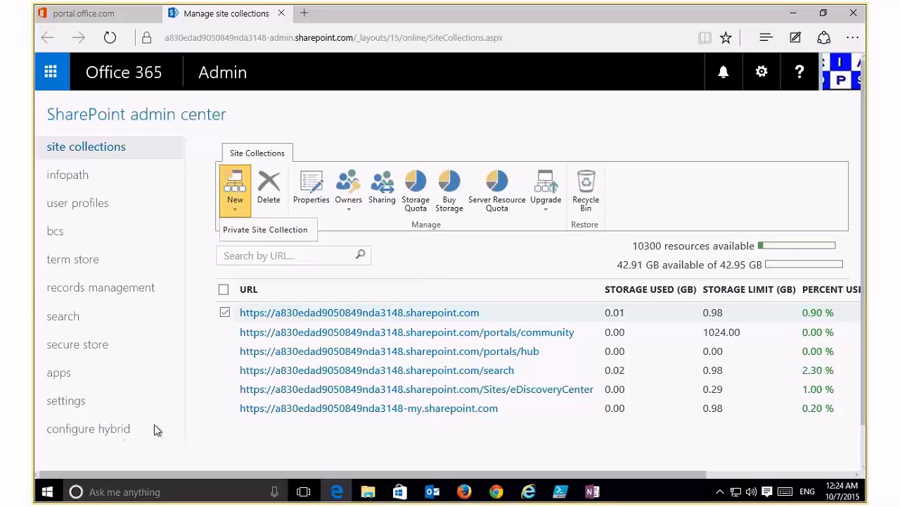
{"action": "left_click", "coordinate": [71, 401]}
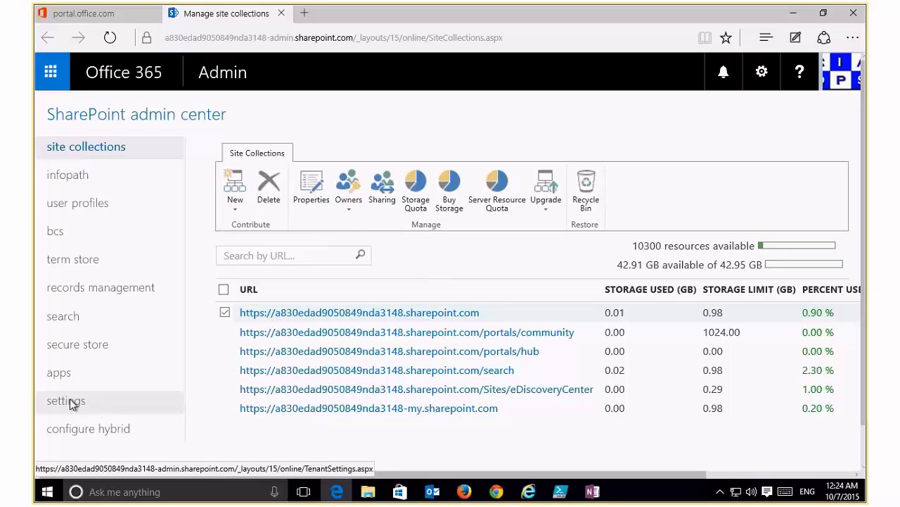
{"action": "left_click", "coordinate": [68, 403]}
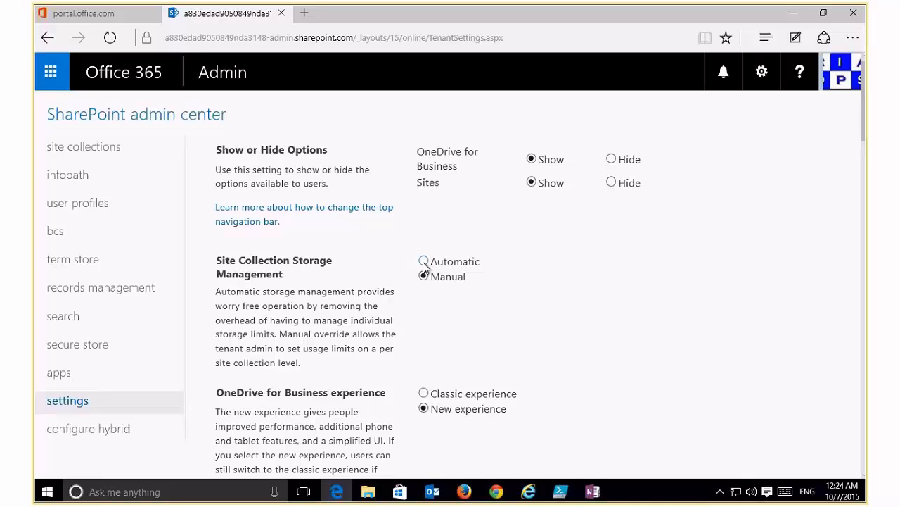
{"action": "left_click", "coordinate": [864, 476]}
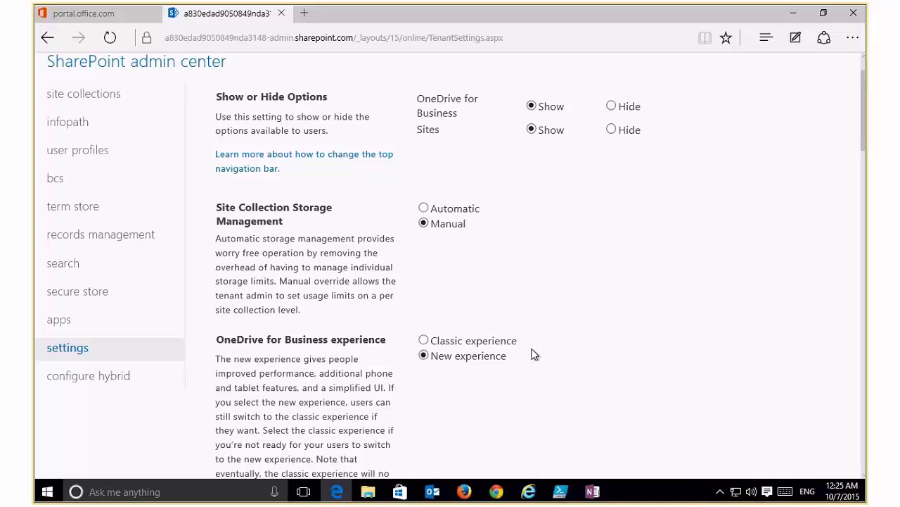
{"action": "scroll", "coordinate": [534, 353], "scroll_direction": "down", "scroll_amount": 3}
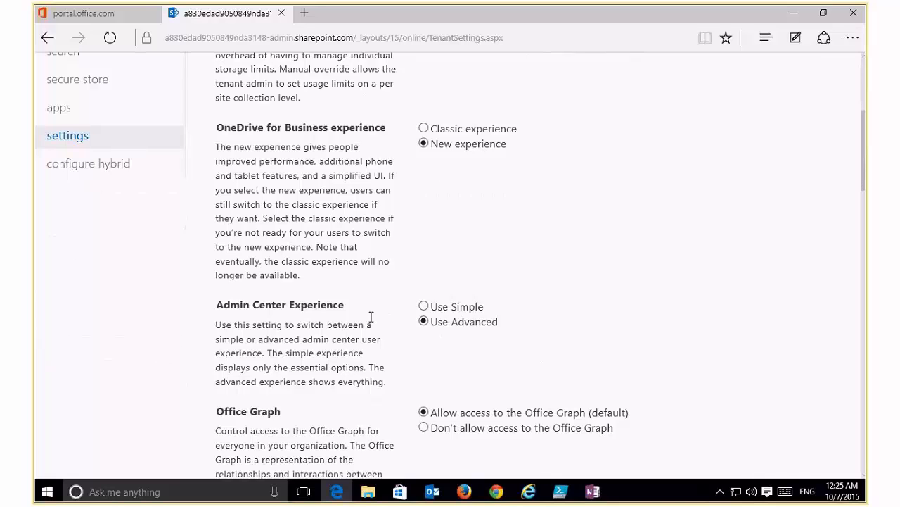
{"action": "scroll", "coordinate": [602, 342], "scroll_direction": "down", "scroll_amount": 2}
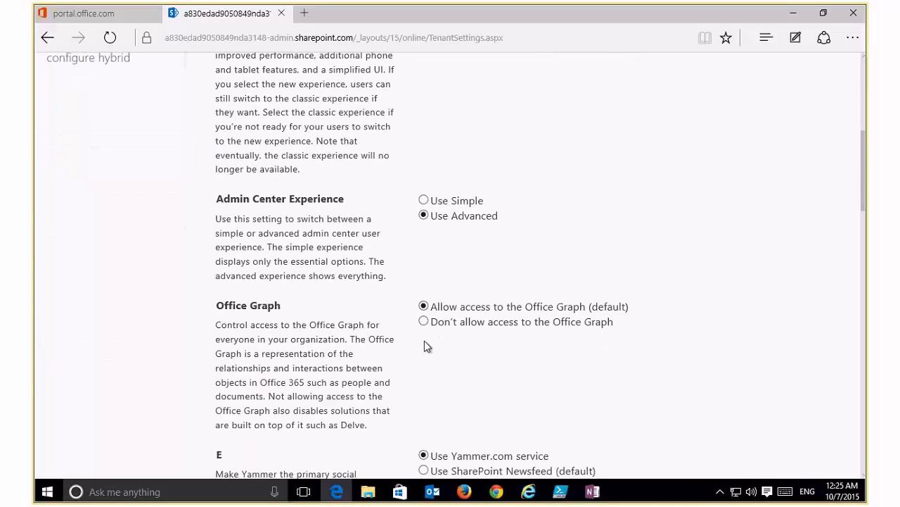
{"action": "scroll", "coordinate": [426, 345], "scroll_direction": "down", "scroll_amount": 1}
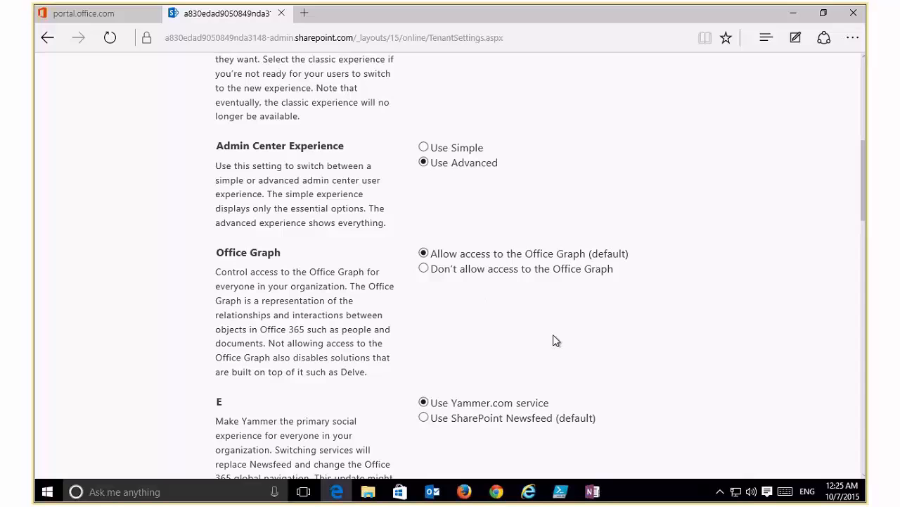
{"action": "scroll", "coordinate": [553, 341], "scroll_direction": "down", "scroll_amount": 1}
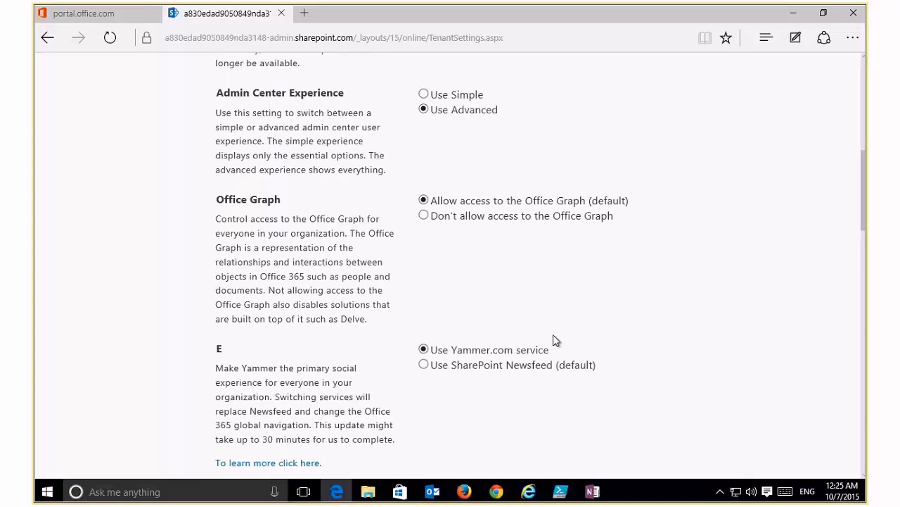
{"action": "scroll", "coordinate": [553, 340], "scroll_direction": "down", "scroll_amount": 2}
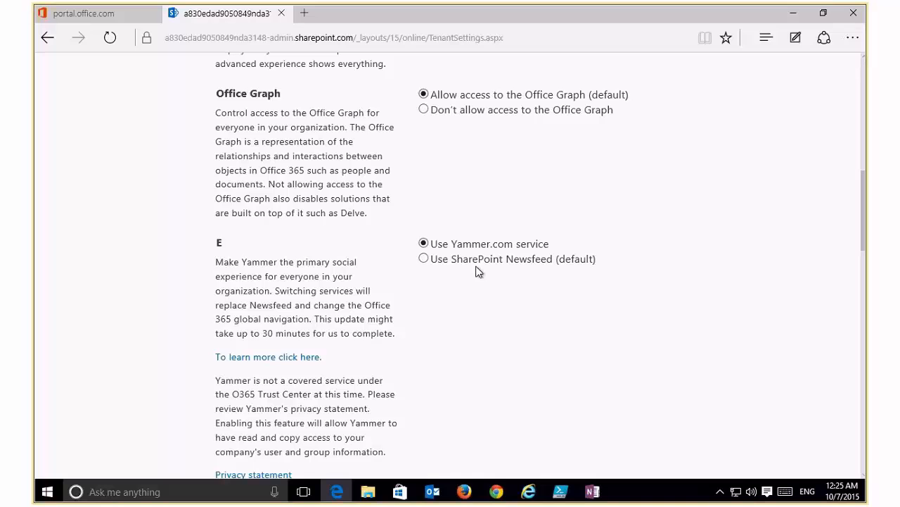
{"action": "scroll", "coordinate": [477, 271], "scroll_direction": "down", "scroll_amount": 1}
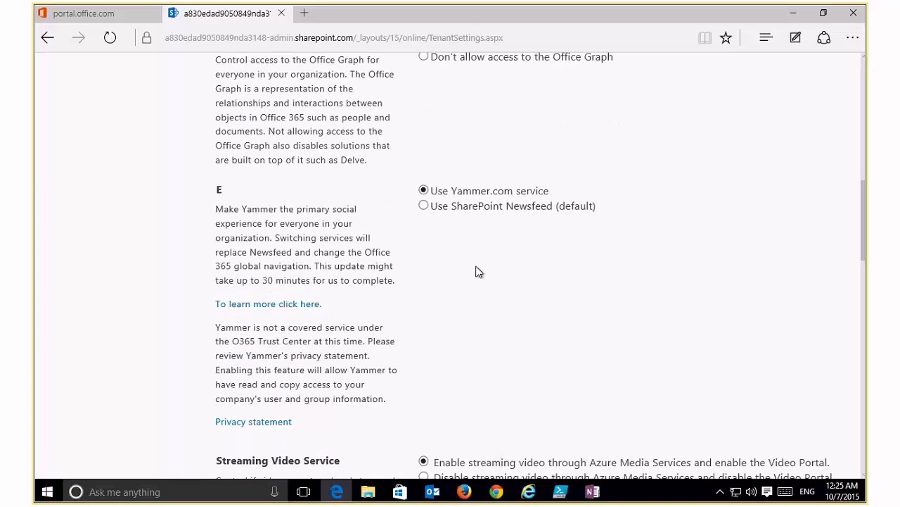
{"action": "scroll", "coordinate": [470, 279], "scroll_direction": "down", "scroll_amount": 1}
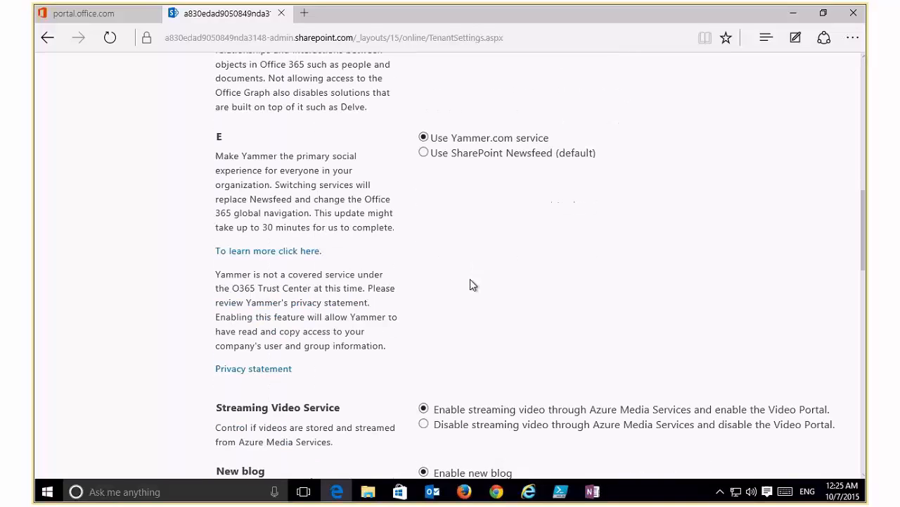
{"action": "scroll", "coordinate": [470, 279], "scroll_direction": "down", "scroll_amount": 1}
{"action": "scroll", "coordinate": [470, 279], "scroll_direction": "down", "scroll_amount": 1}
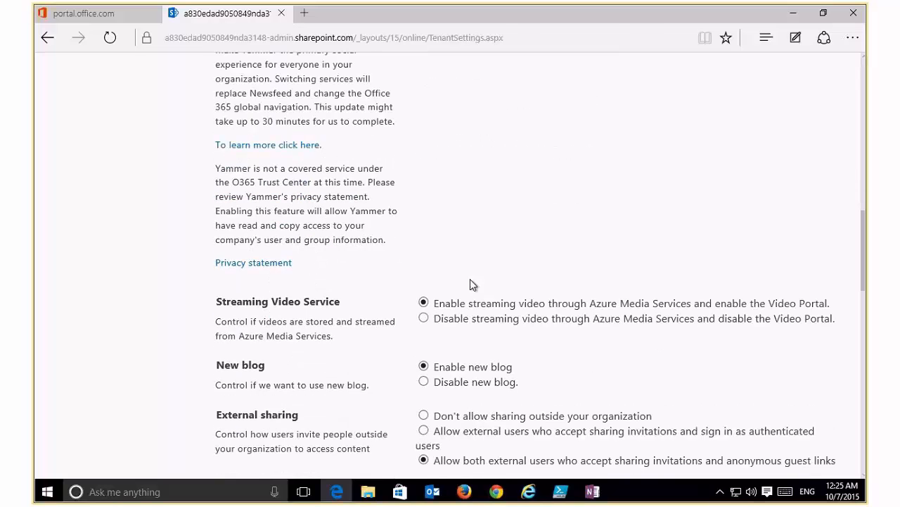
{"action": "scroll", "coordinate": [470, 278], "scroll_direction": "down", "scroll_amount": 2}
{"action": "scroll", "coordinate": [470, 278], "scroll_direction": "down", "scroll_amount": 2}
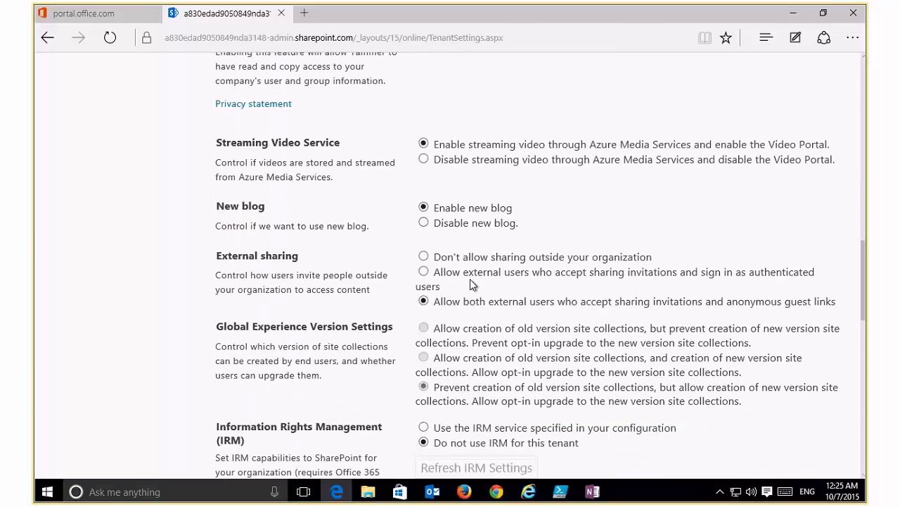
{"action": "scroll", "coordinate": [470, 279], "scroll_direction": "down", "scroll_amount": 4}
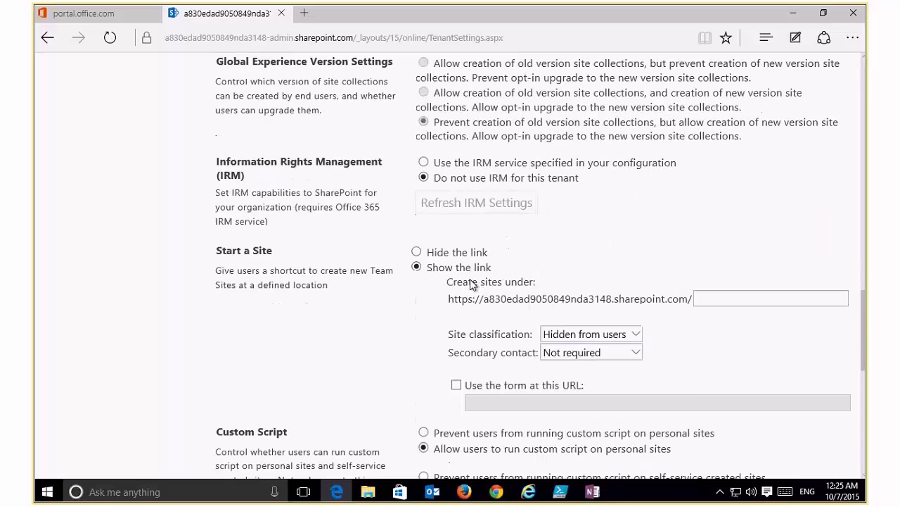
{"action": "scroll", "coordinate": [470, 283], "scroll_direction": "down", "scroll_amount": 4}
{"action": "left_click_drag", "start_coordinate": [863, 378], "coordinate": [866, 108]}
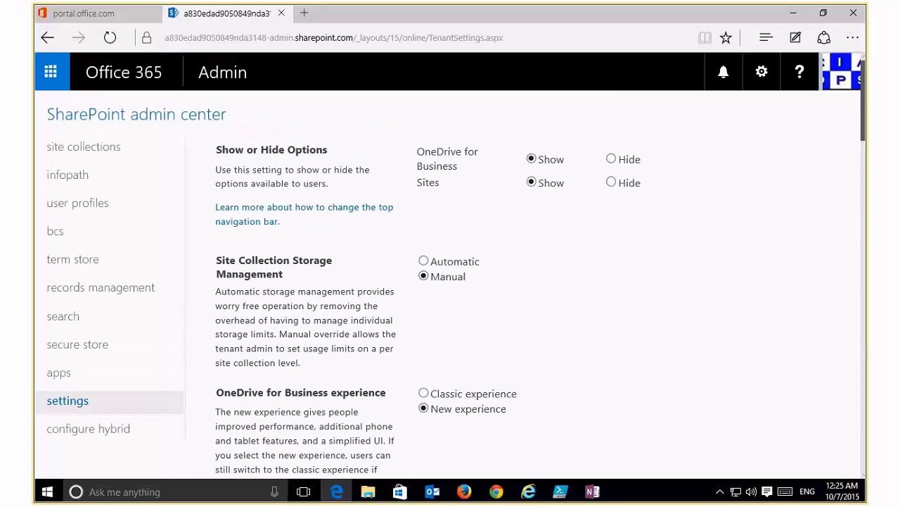
{"action": "left_click", "coordinate": [88, 145]}
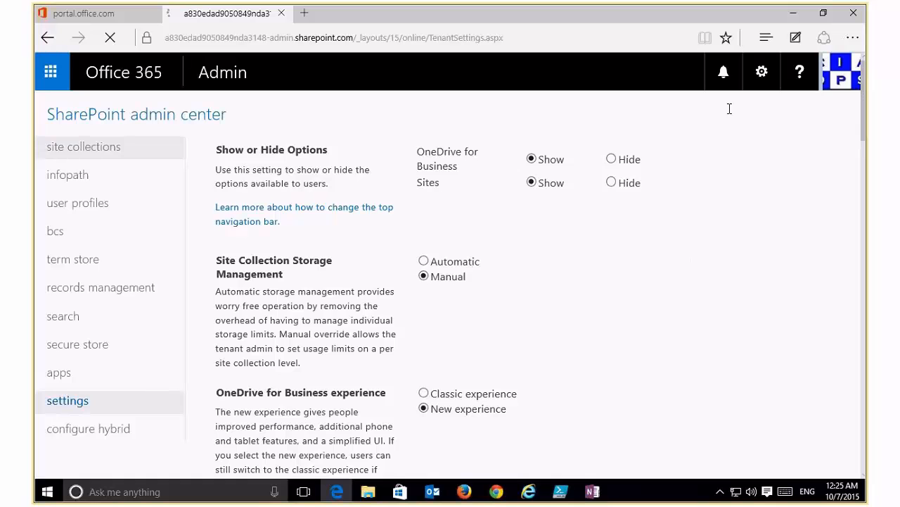
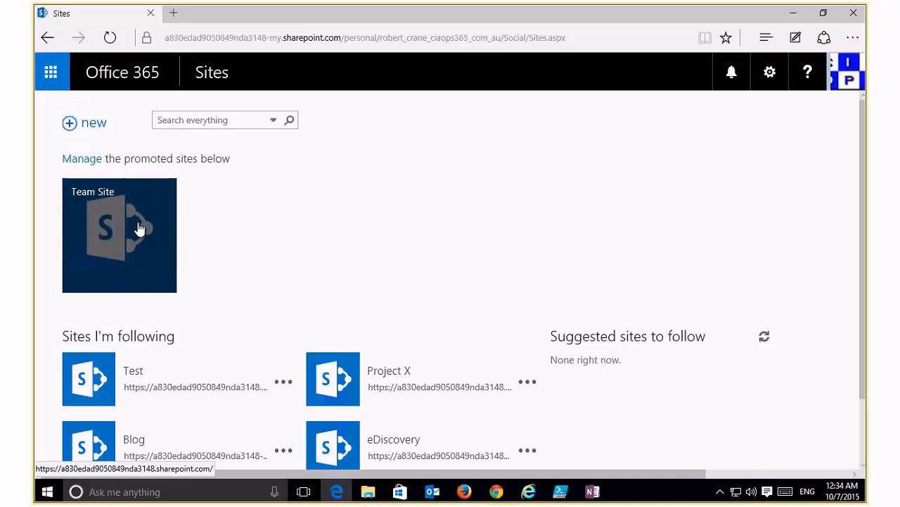
Open the CIAOPS AU Team Site and start sharing the whole site from its home page.
{"action": "left_click", "coordinate": [140, 229]}
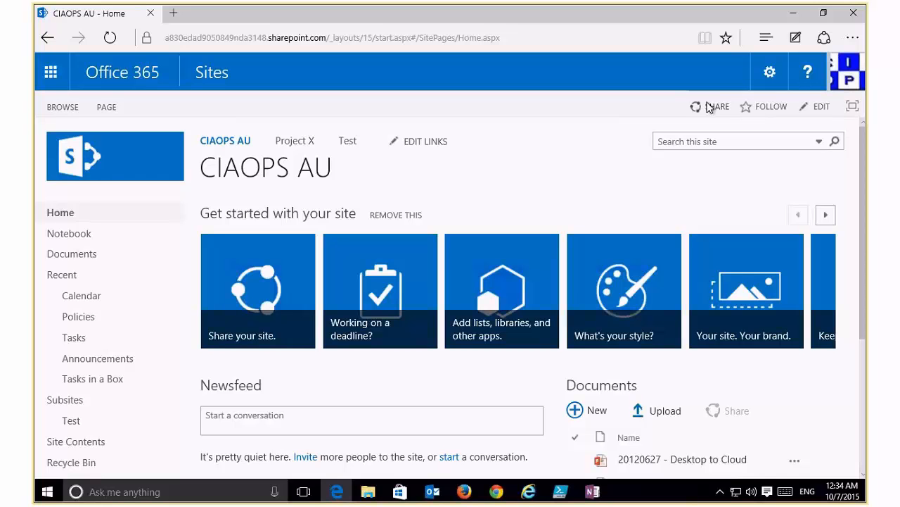
{"action": "left_click", "coordinate": [712, 106]}
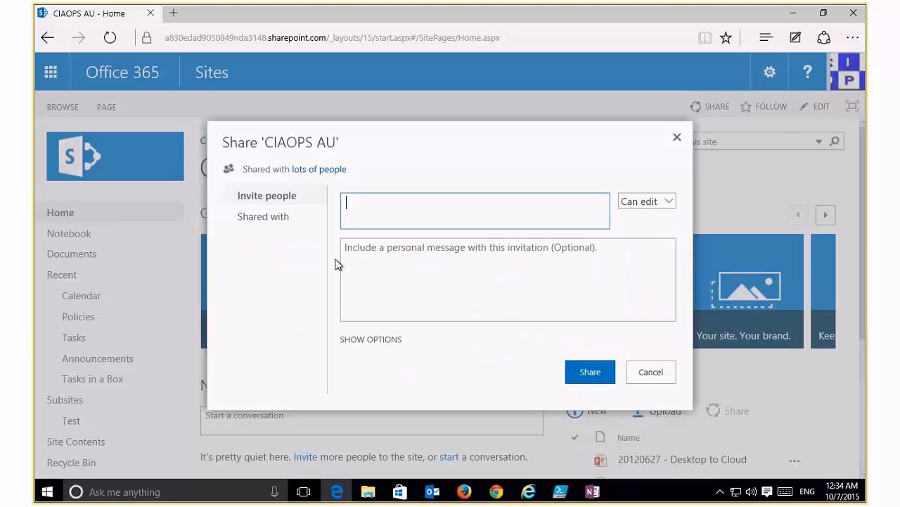
Invite the colleague, briefly adding and then removing an external e-mail address.
{"action": "type", "text": "lewis"}
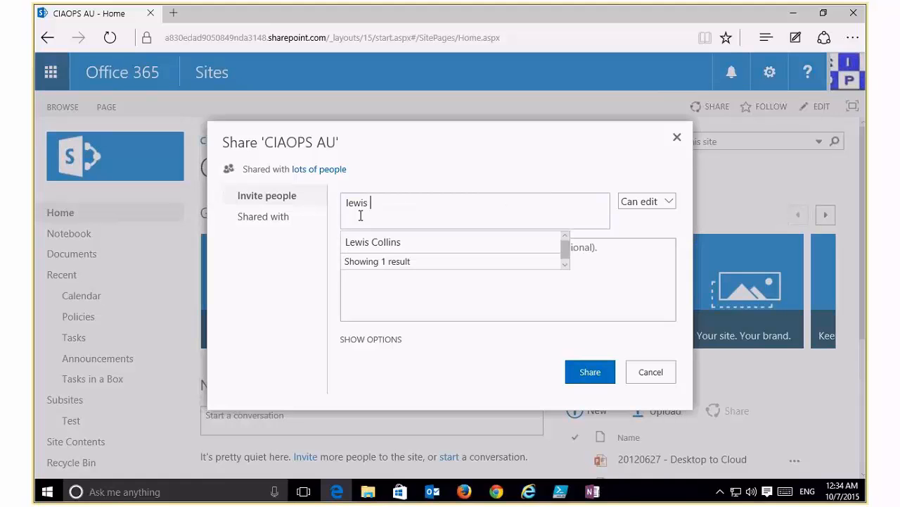
{"action": "left_click", "coordinate": [378, 243]}
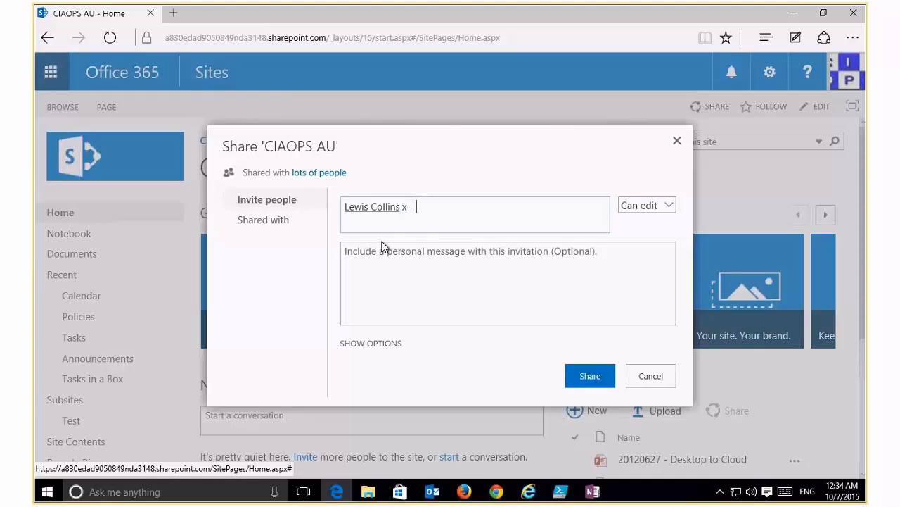
{"action": "type", "text": "a@a.com"}
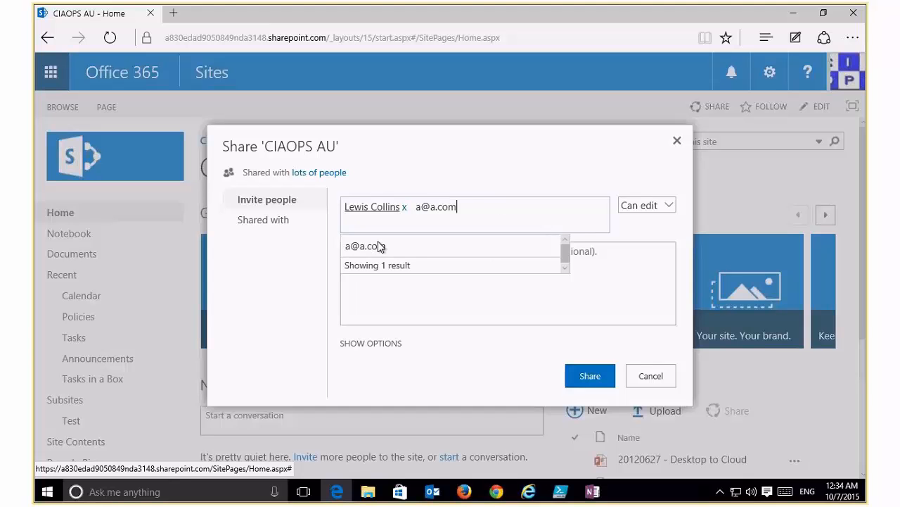
{"action": "left_click", "coordinate": [379, 246]}
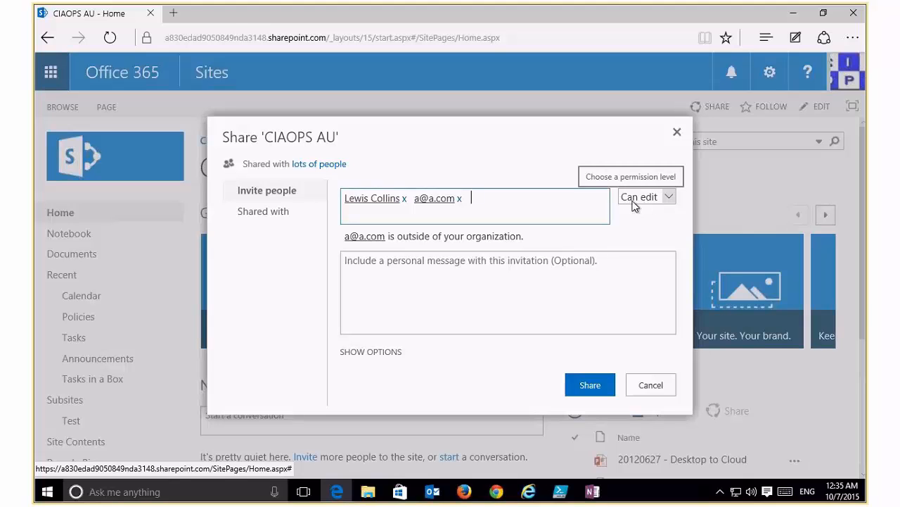
{"action": "left_click", "coordinate": [459, 198]}
Add the message 'Please review', expand the options, and list who the site is shared with.
{"action": "left_click", "coordinate": [483, 253]}
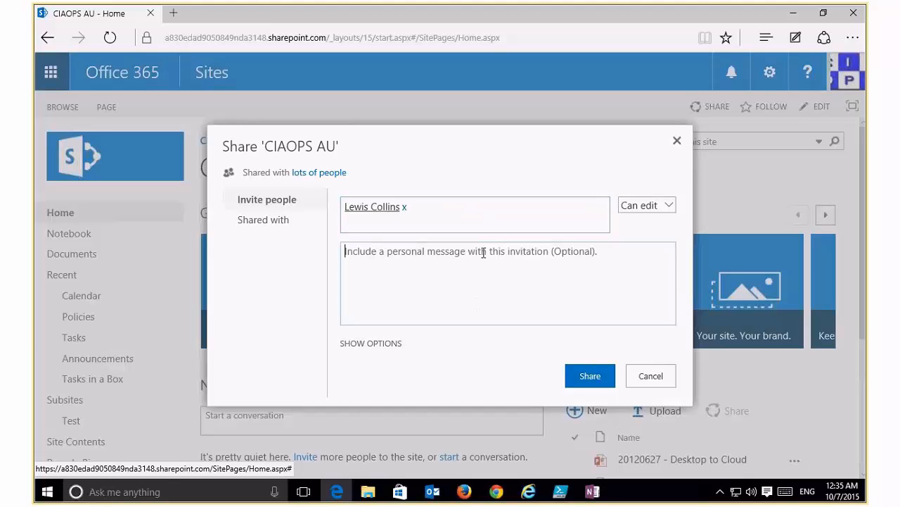
{"action": "type", "text": "P"}
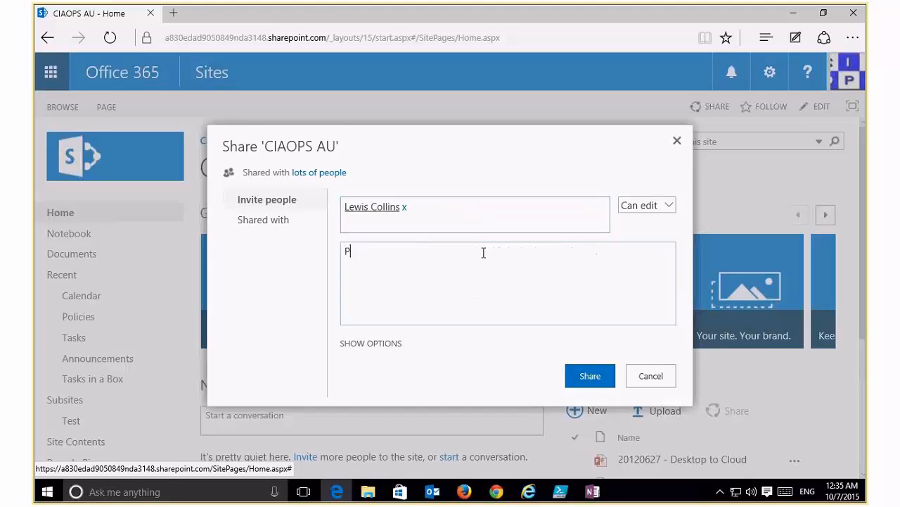
{"action": "type", "text": "lease review"}
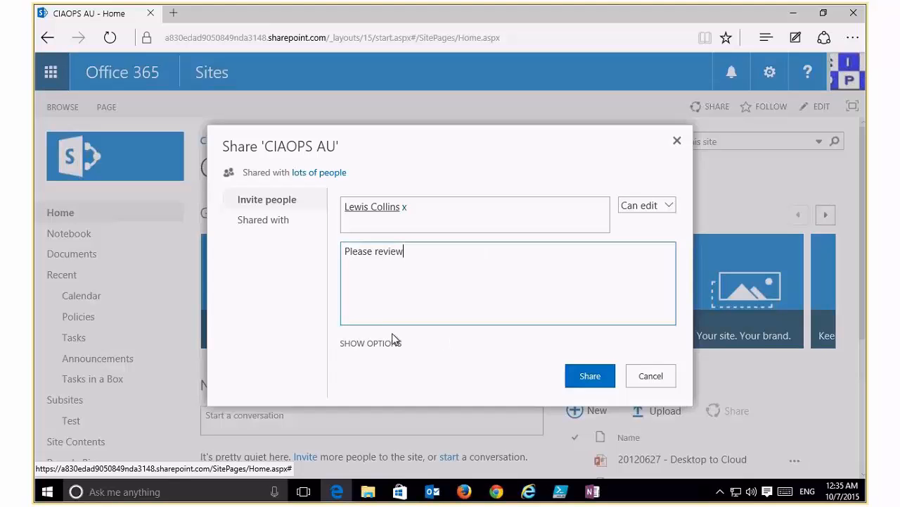
{"action": "left_click", "coordinate": [377, 343]}
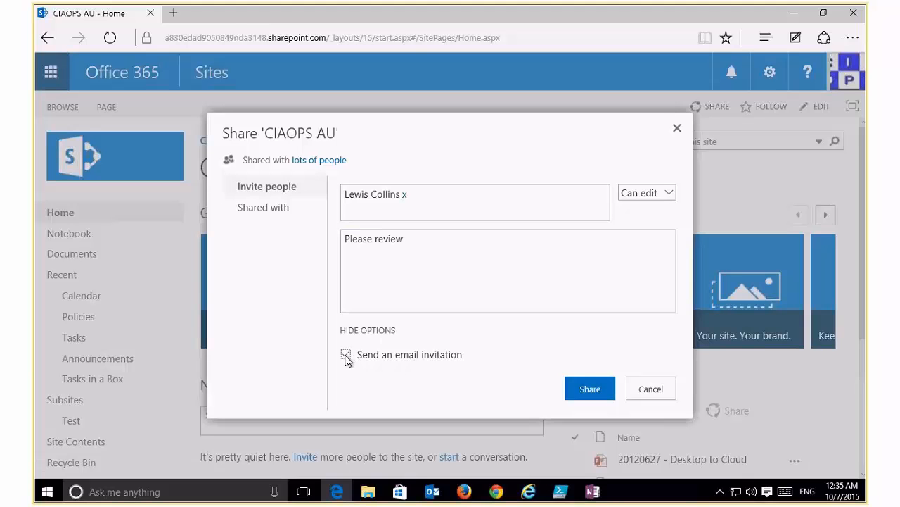
{"action": "left_click", "coordinate": [272, 207]}
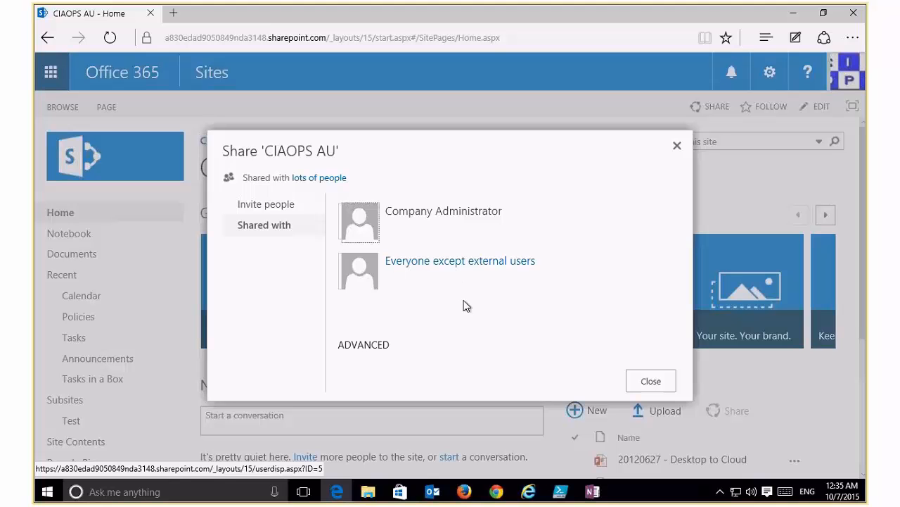
Open the site's advanced permissions page, backing out of Grant Permissions and Create Group.
{"action": "left_click", "coordinate": [365, 350]}
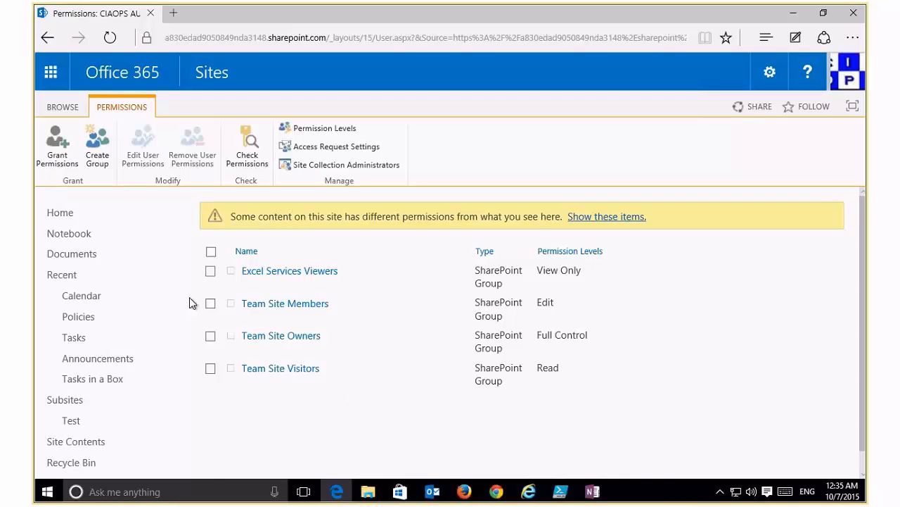
{"action": "left_click", "coordinate": [59, 156]}
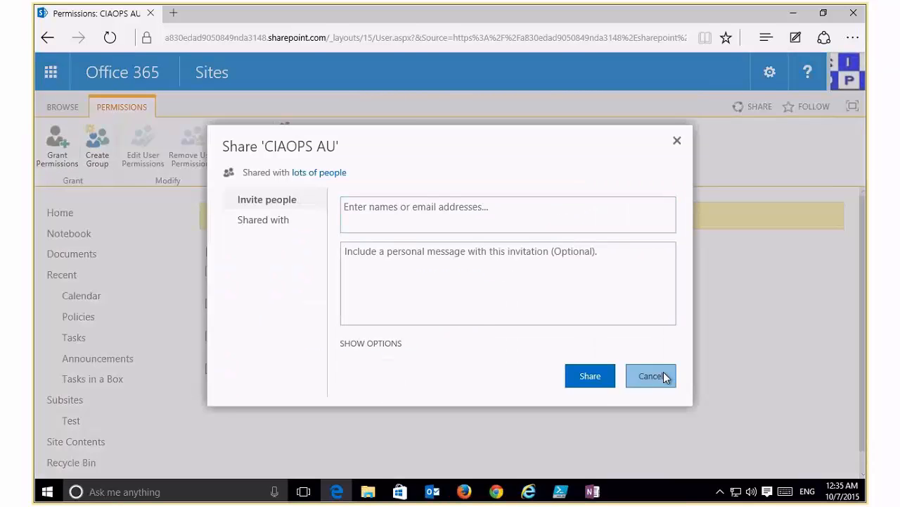
{"action": "left_click", "coordinate": [666, 374]}
{"action": "left_click", "coordinate": [109, 146]}
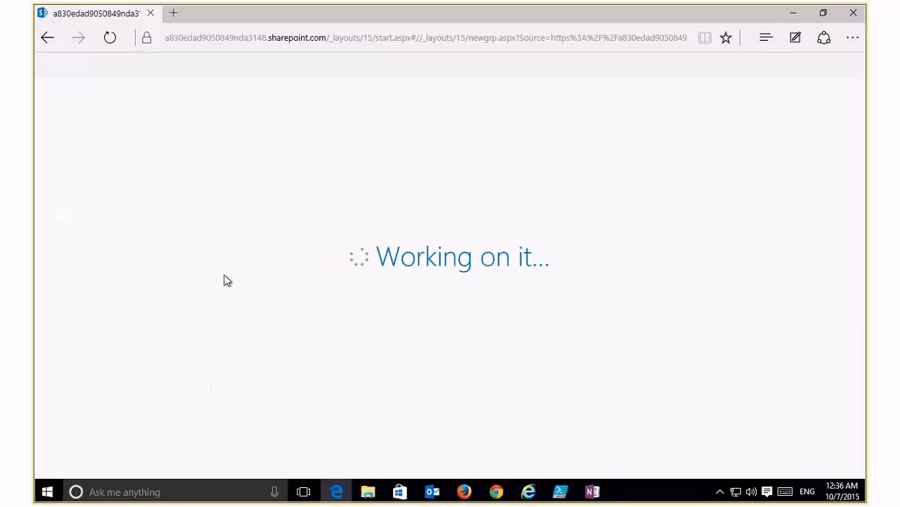
{"action": "left_click", "coordinate": [47, 40]}
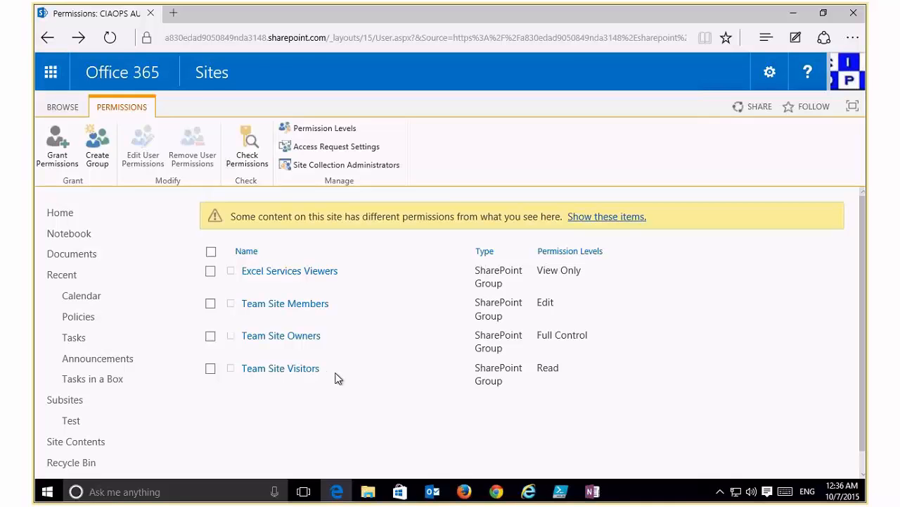
Remove the Excel Services Viewers group's permissions from the site.
{"action": "left_click", "coordinate": [211, 272]}
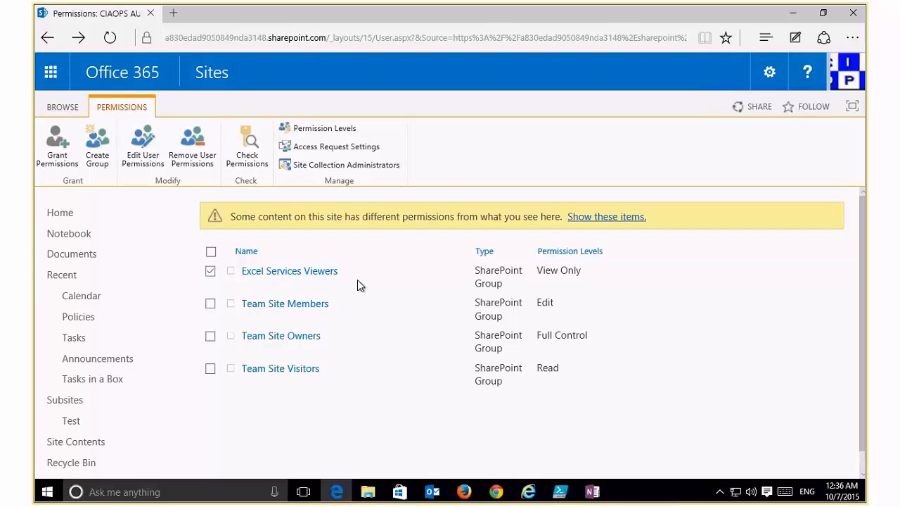
{"action": "left_click", "coordinate": [192, 157]}
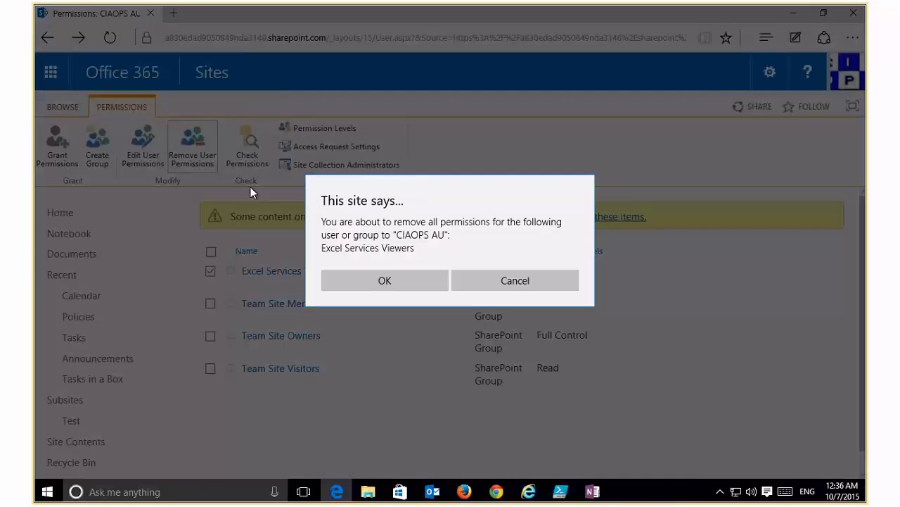
{"action": "left_click", "coordinate": [394, 280]}
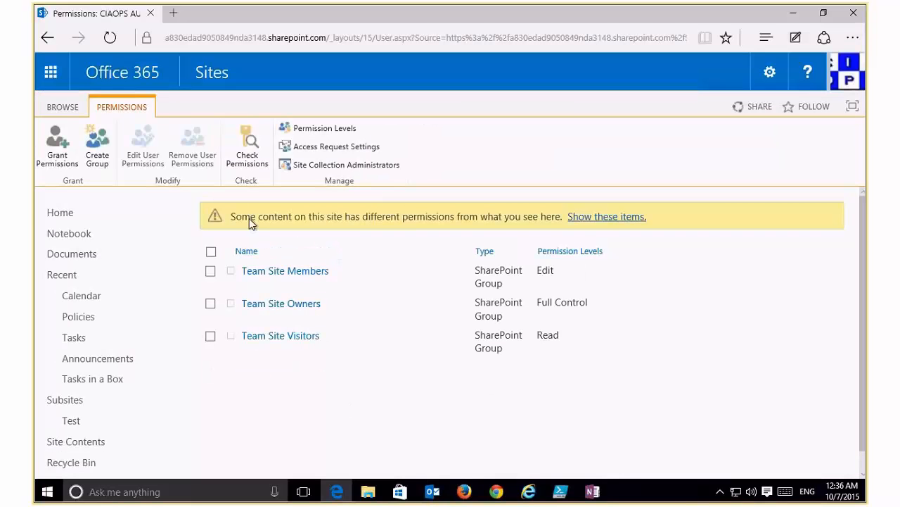
Change Team Site Members' permission level from Edit to Contribute.
{"action": "left_click", "coordinate": [211, 271]}
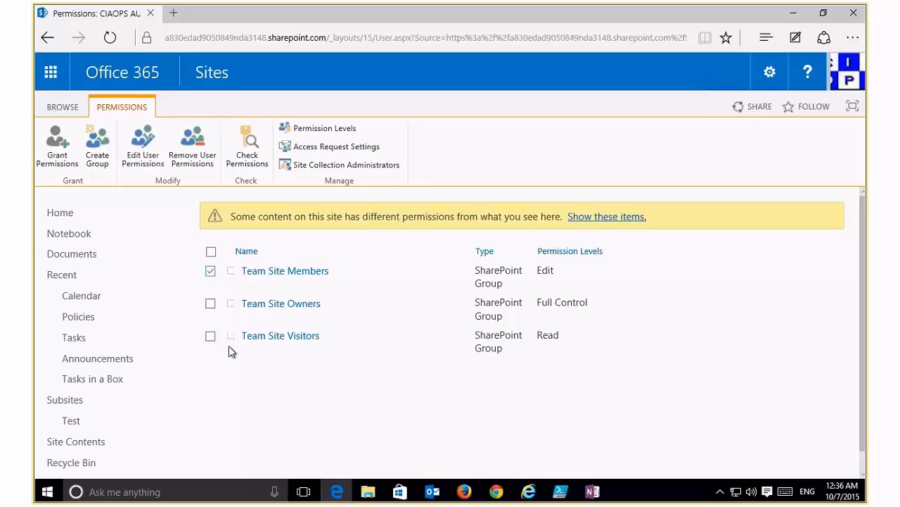
{"action": "left_click", "coordinate": [144, 155]}
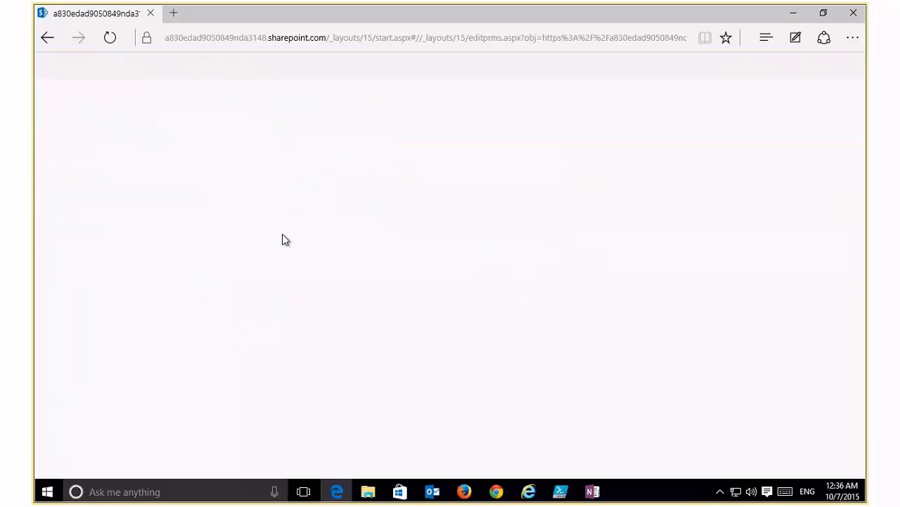
{"action": "left_click", "coordinate": [449, 345]}
{"action": "left_click", "coordinate": [450, 378]}
{"action": "scroll", "coordinate": [851, 451], "scroll_direction": "down", "scroll_amount": 3}
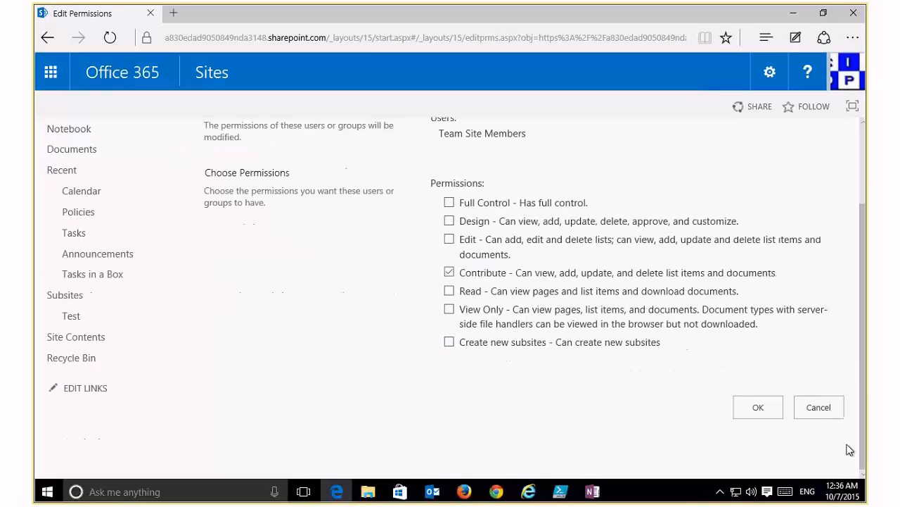
{"action": "left_click", "coordinate": [771, 409]}
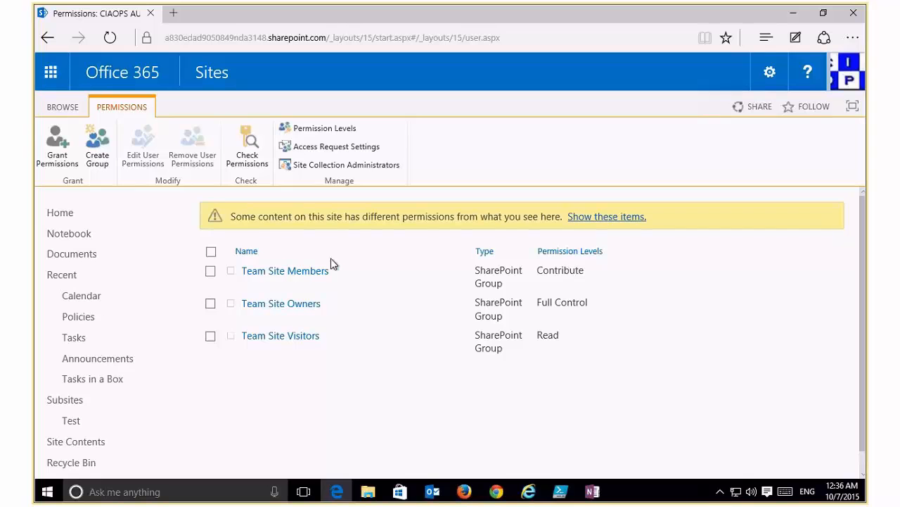
Check the colleague's effective permissions, confirming Contribute through Team Site Members, then close.
{"action": "left_click", "coordinate": [249, 150]}
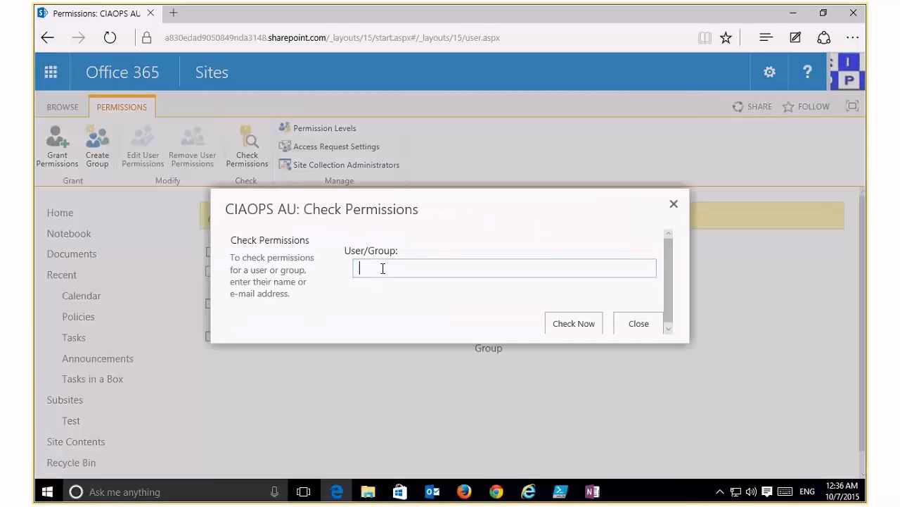
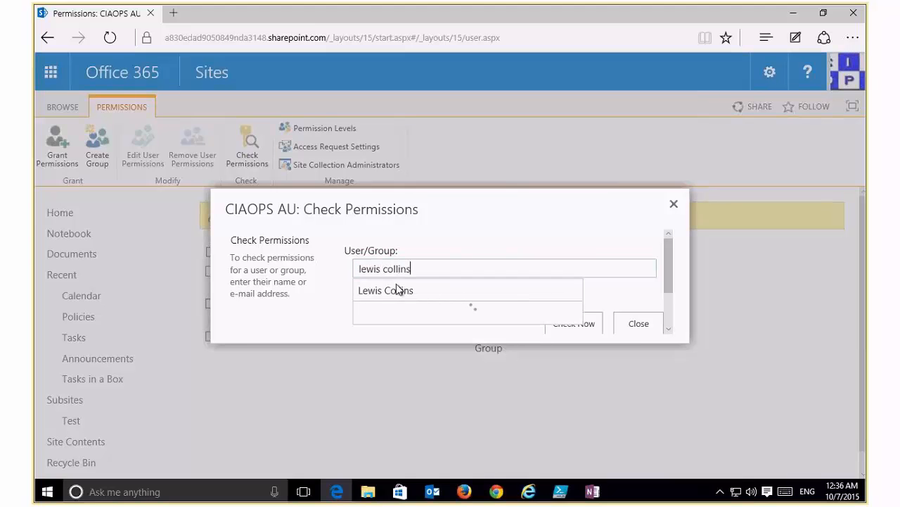
{"action": "left_click", "coordinate": [393, 288]}
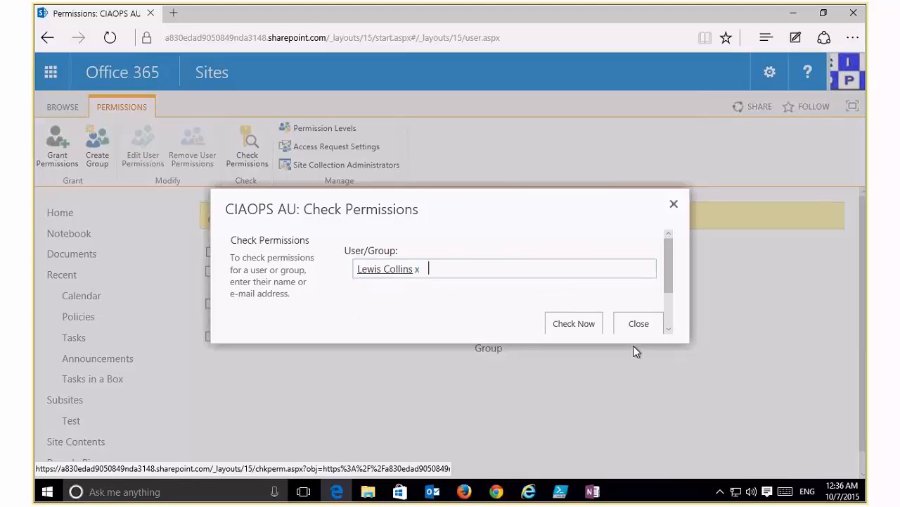
{"action": "left_click", "coordinate": [586, 327]}
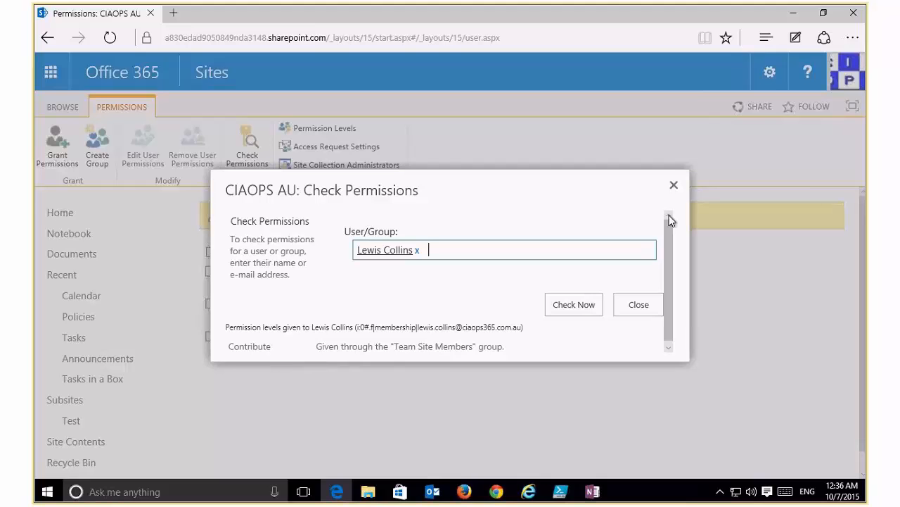
{"action": "left_click", "coordinate": [672, 185]}
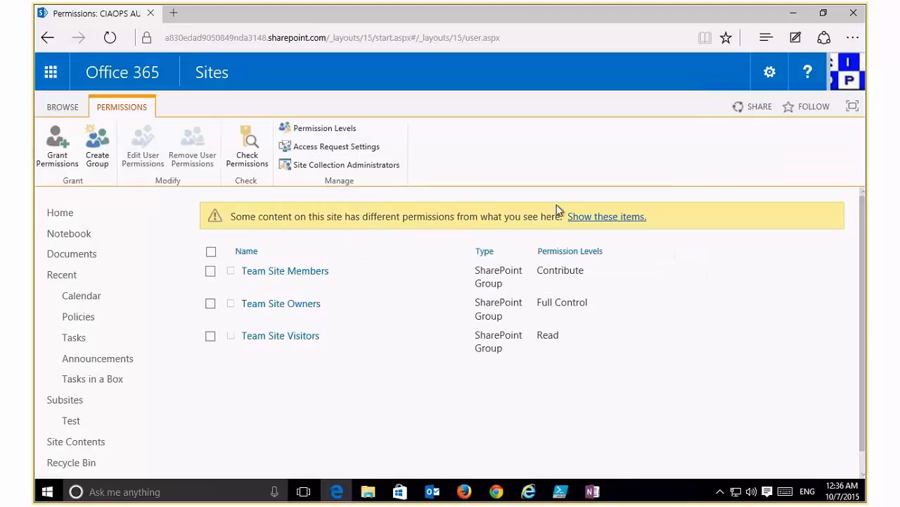
Open the Documents library's Library Settings and its permissions page.
{"action": "left_click", "coordinate": [72, 253]}
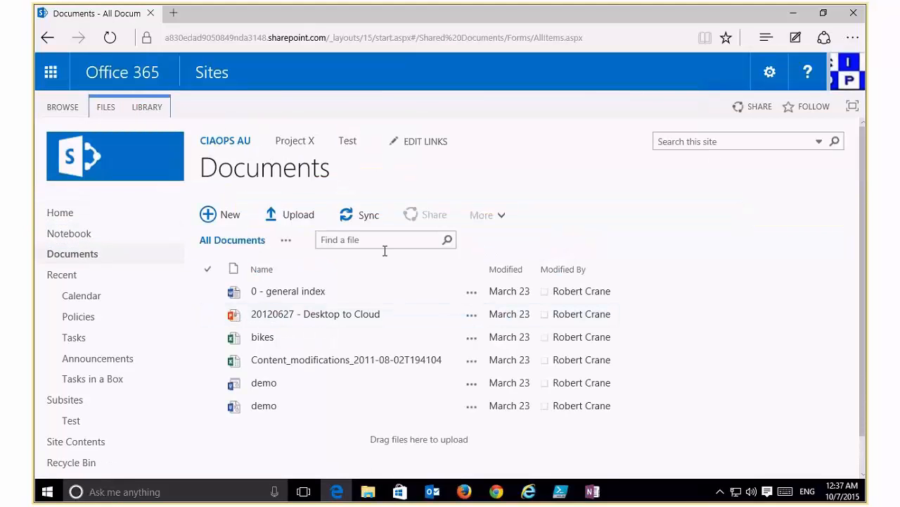
{"action": "left_click", "coordinate": [157, 109]}
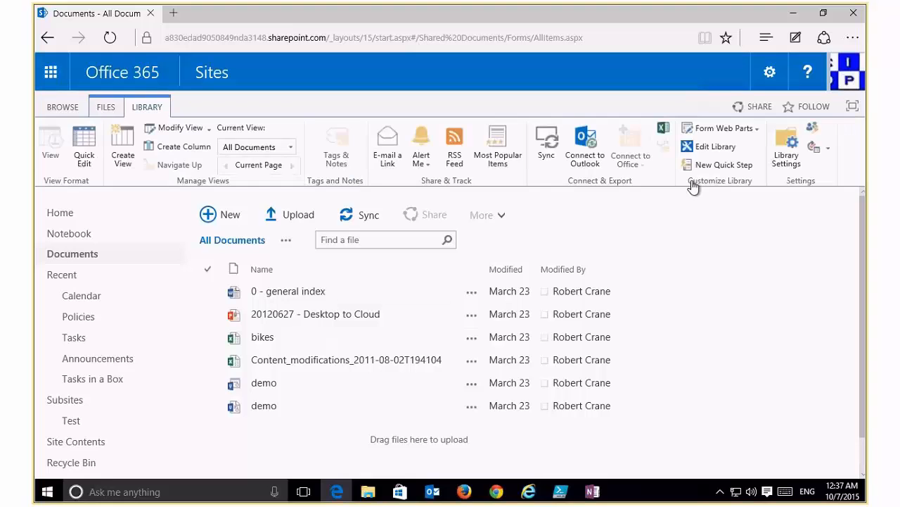
{"action": "left_click", "coordinate": [787, 149]}
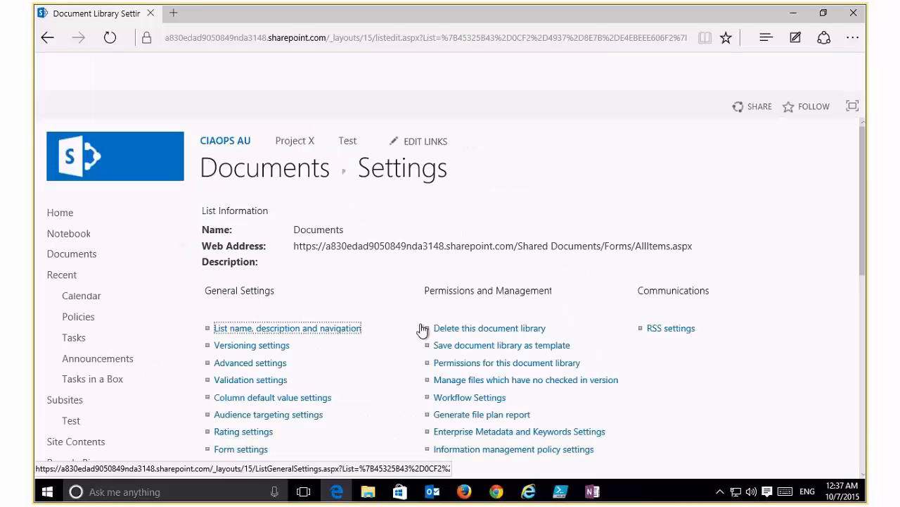
{"action": "left_click", "coordinate": [456, 366]}
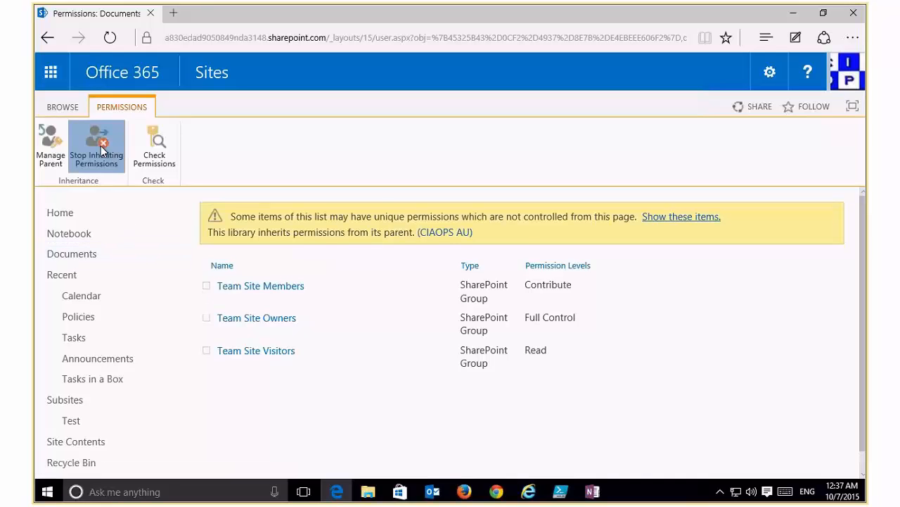
Stop inheriting, remove Team Site Visitors, then delete unique permissions to inherit from CIAOPS AU again.
{"action": "left_click", "coordinate": [101, 148]}
{"action": "left_click", "coordinate": [385, 280]}
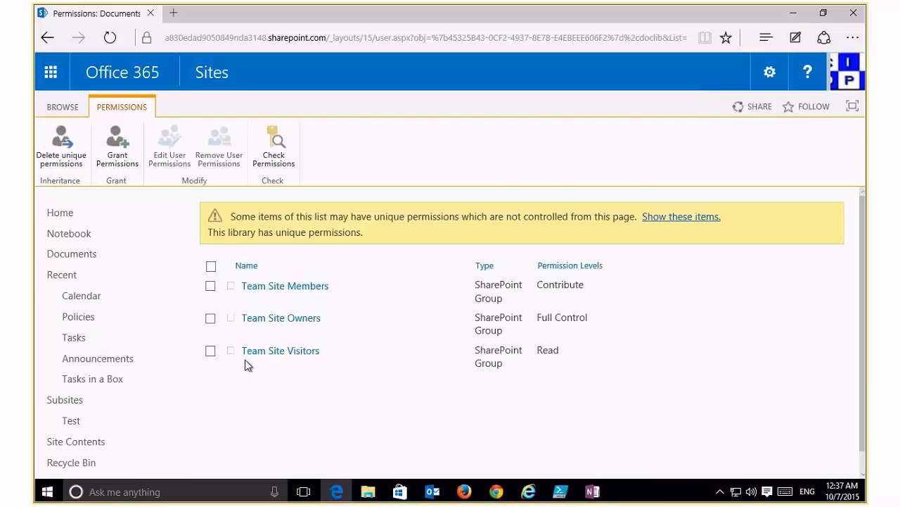
{"action": "left_click", "coordinate": [210, 351]}
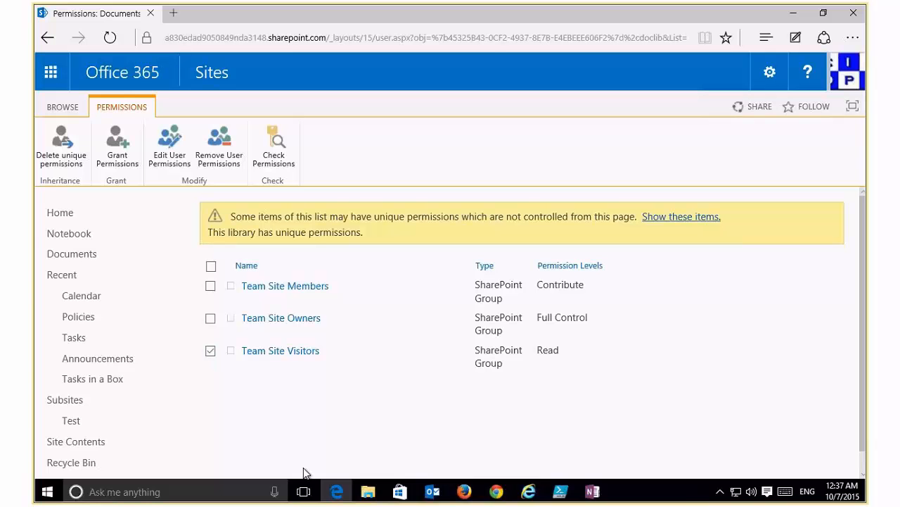
{"action": "left_click", "coordinate": [222, 150]}
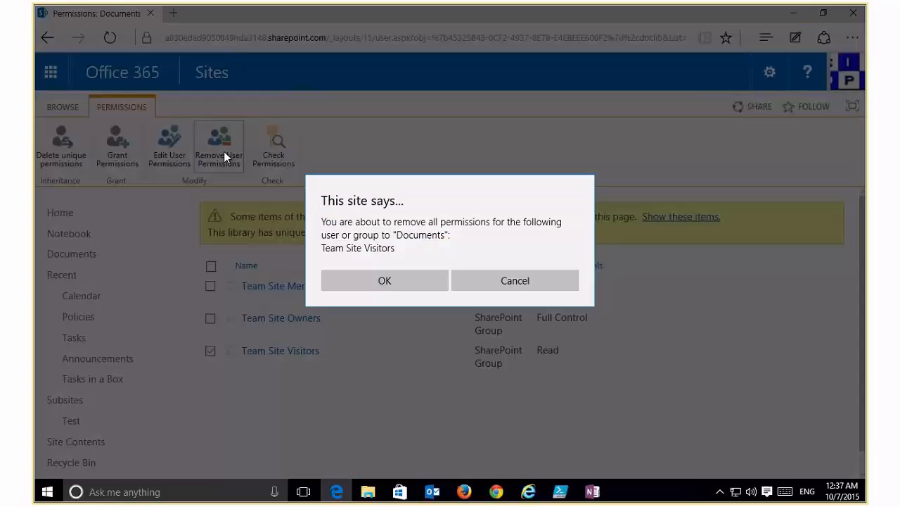
{"action": "left_click", "coordinate": [398, 281]}
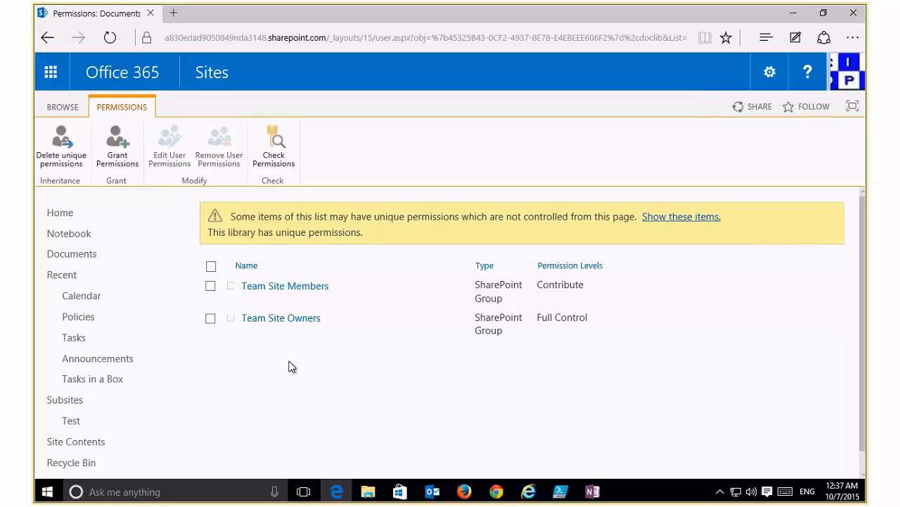
{"action": "left_click", "coordinate": [60, 153]}
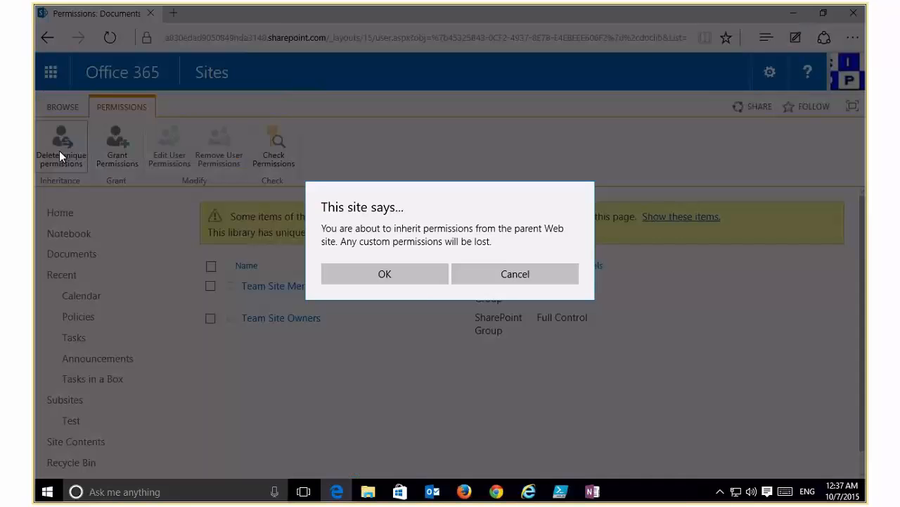
{"action": "left_click", "coordinate": [407, 275]}
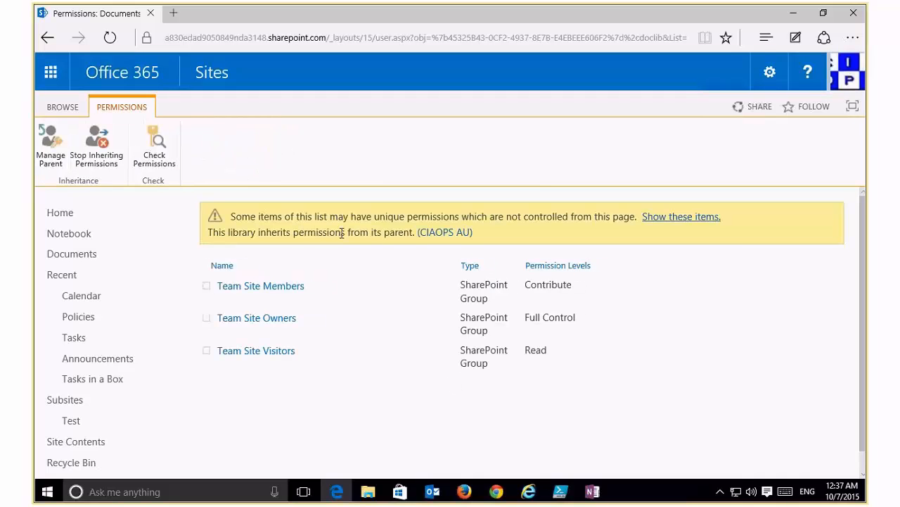
Open the '0 - general index' Share dialog, view Shared with, and go to its Advanced permissions.
{"action": "left_click", "coordinate": [90, 253]}
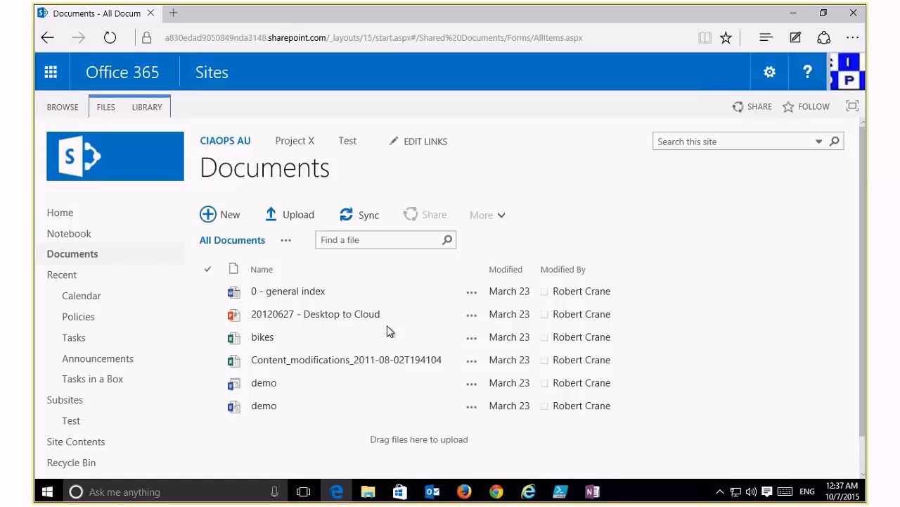
{"action": "left_click", "coordinate": [440, 315]}
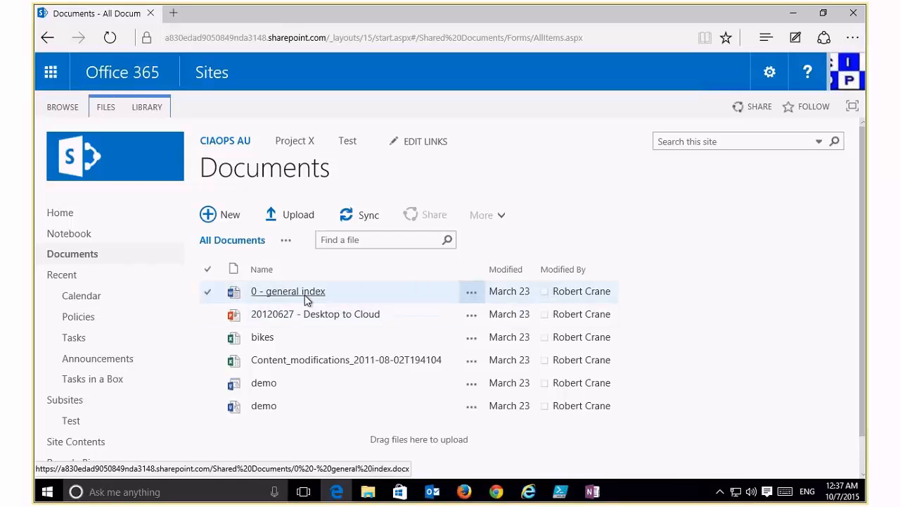
{"action": "left_click", "coordinate": [470, 294]}
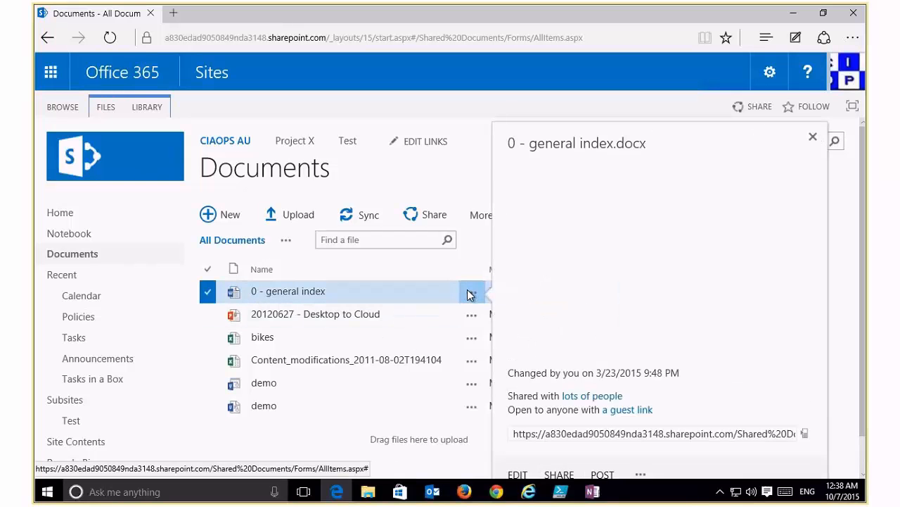
{"action": "left_click", "coordinate": [640, 475]}
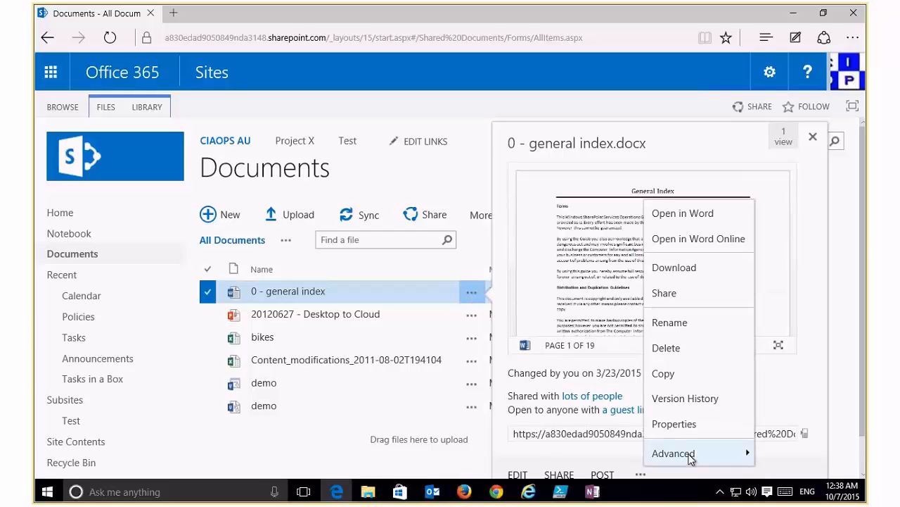
{"action": "left_click", "coordinate": [660, 293]}
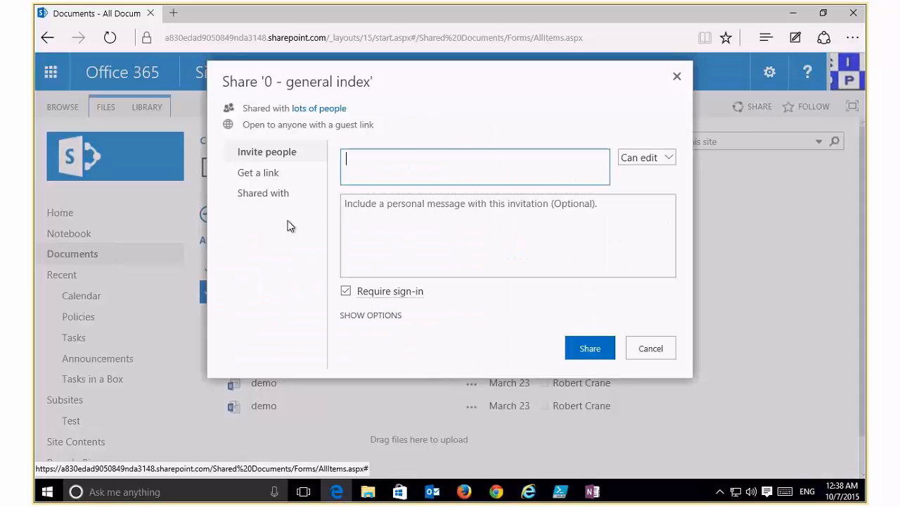
{"action": "left_click", "coordinate": [265, 194]}
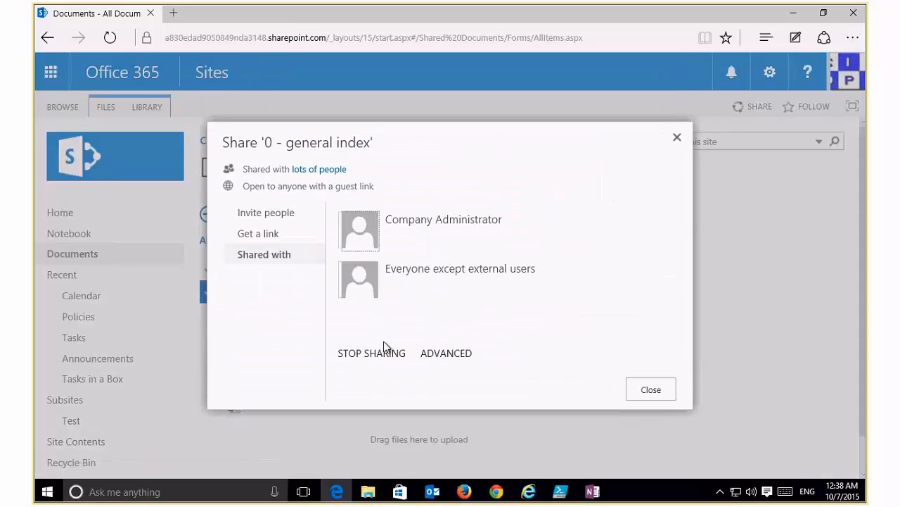
{"action": "left_click", "coordinate": [431, 354]}
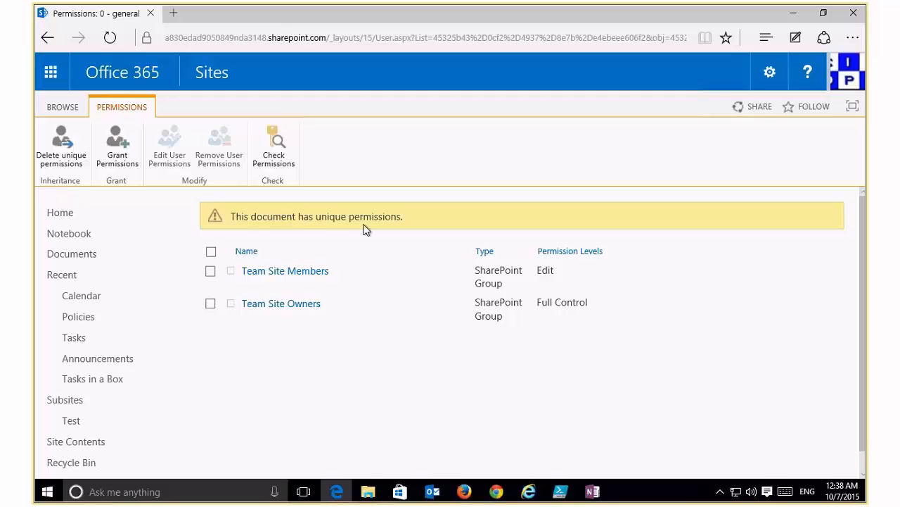
Restore the document's inherited permissions, then break inheritance again to give it unique permissions.
{"action": "left_click", "coordinate": [61, 143]}
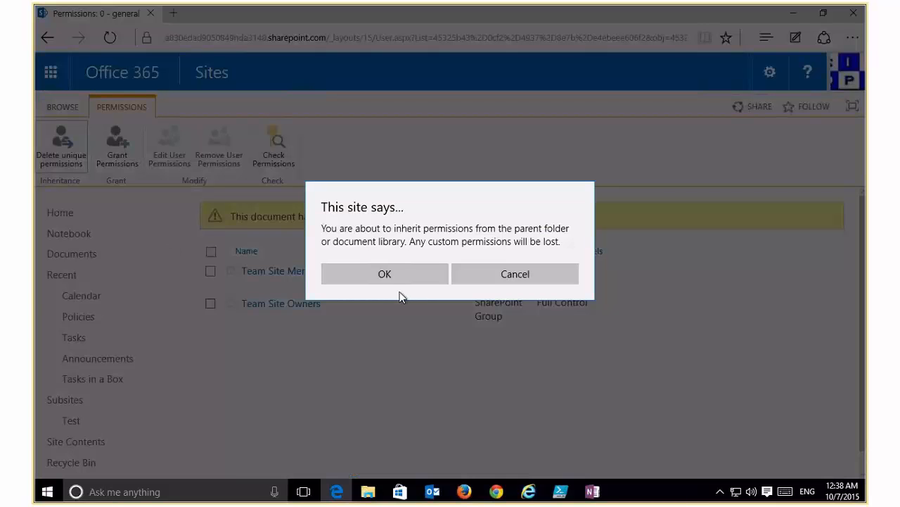
{"action": "left_click", "coordinate": [385, 277]}
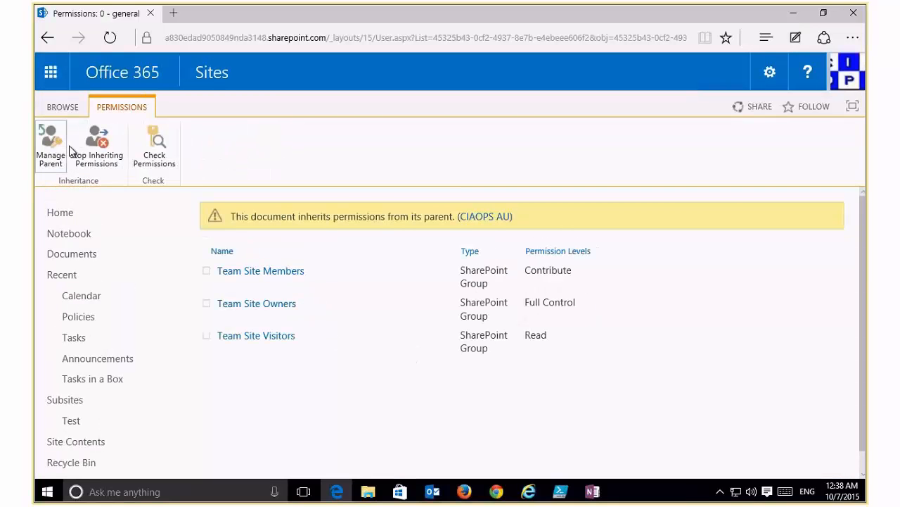
{"action": "left_click", "coordinate": [96, 158]}
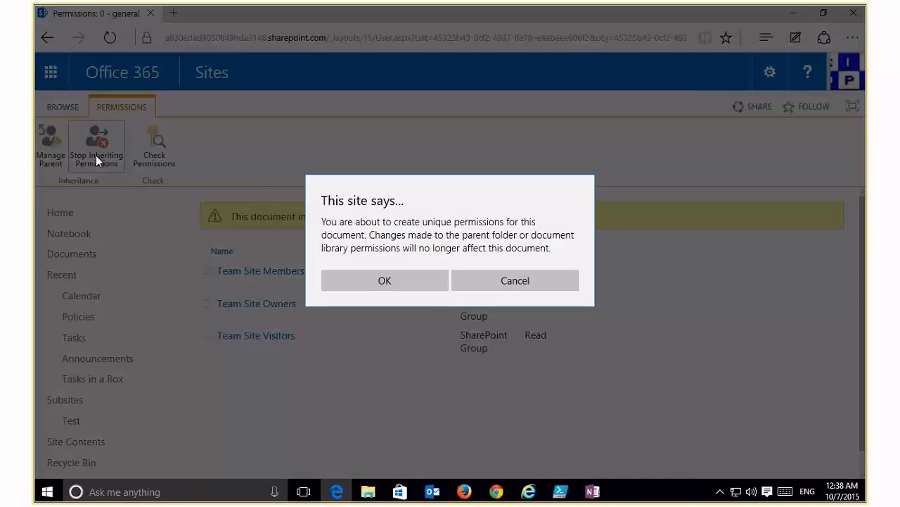
{"action": "left_click", "coordinate": [385, 278]}
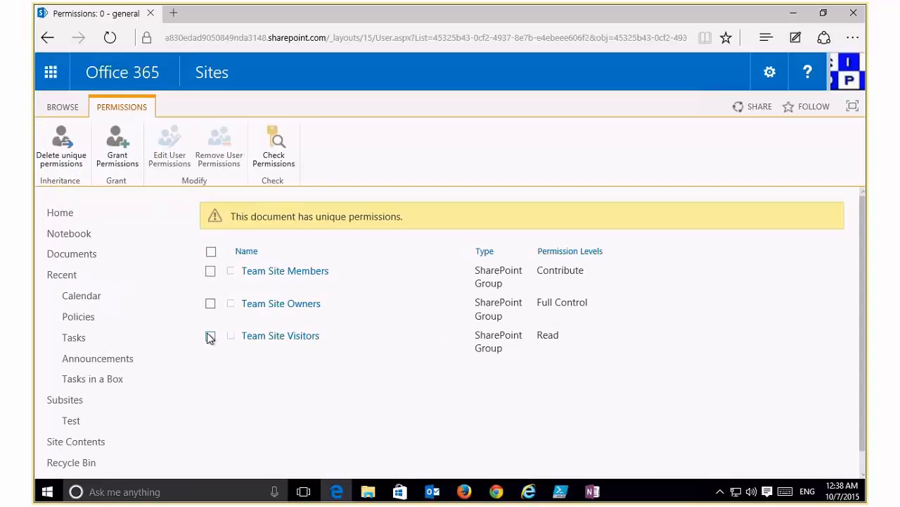
Remove the Team Site Visitors group from the document's permissions.
{"action": "left_click", "coordinate": [210, 337]}
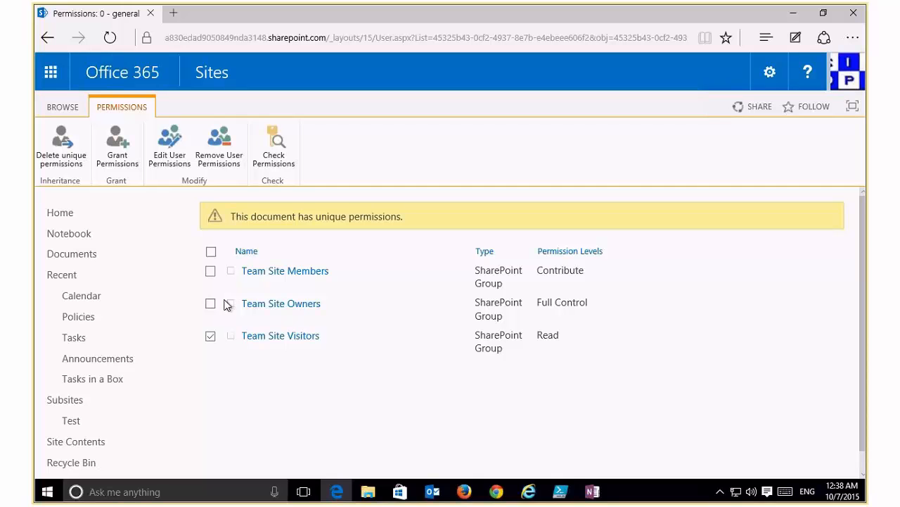
{"action": "left_click", "coordinate": [57, 148]}
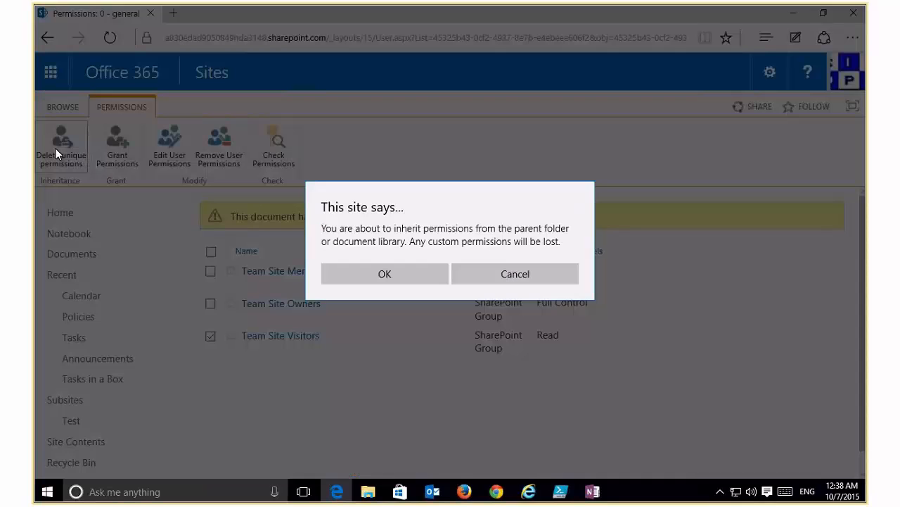
{"action": "left_click", "coordinate": [490, 280]}
{"action": "left_click", "coordinate": [218, 155]}
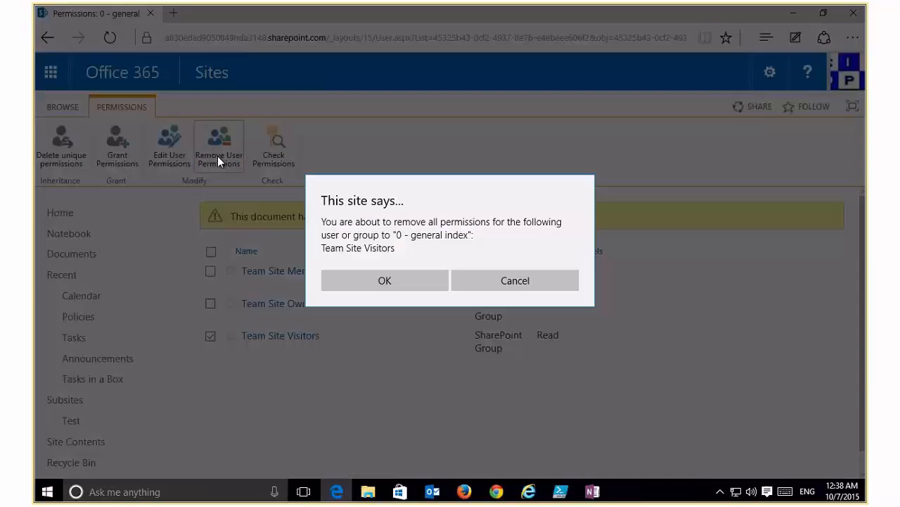
{"action": "left_click", "coordinate": [379, 282]}
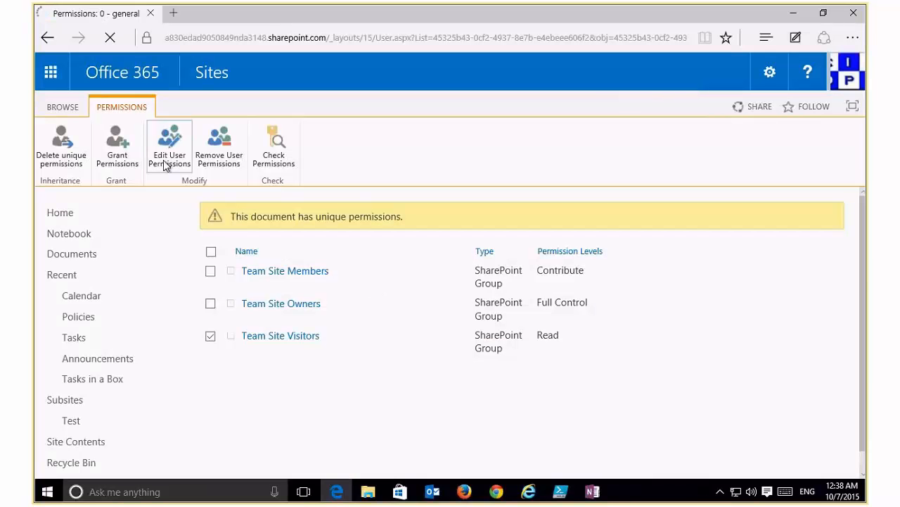
Grant the colleague access to '0 - general index' and share it.
{"action": "left_click", "coordinate": [117, 151]}
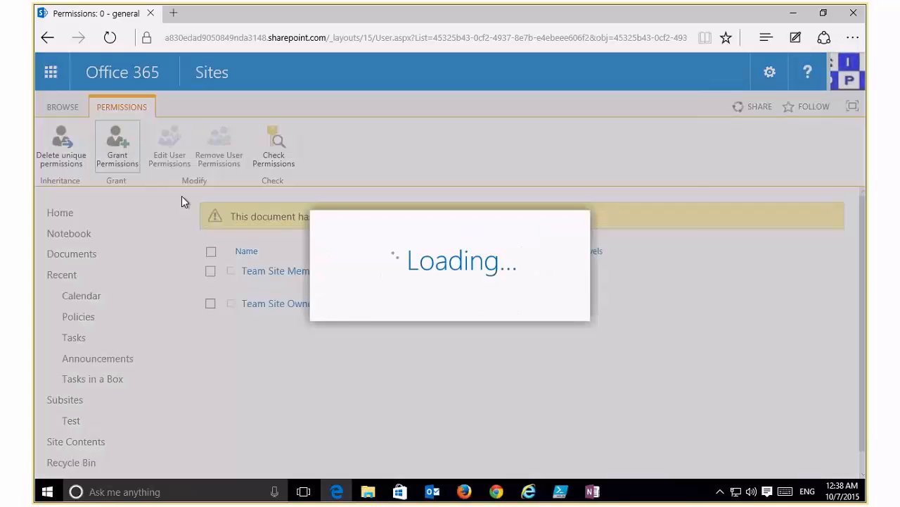
{"action": "type", "text": "lewis"}
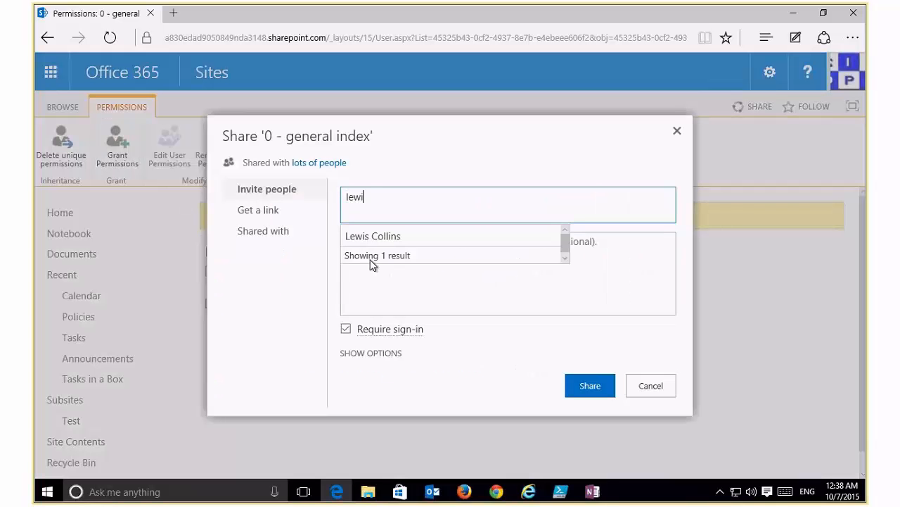
{"action": "left_click", "coordinate": [389, 234]}
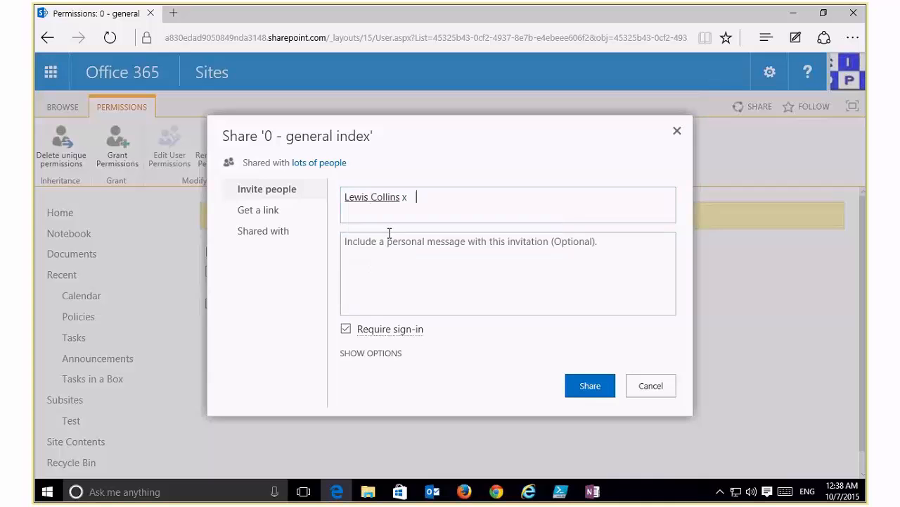
{"action": "left_click", "coordinate": [589, 385]}
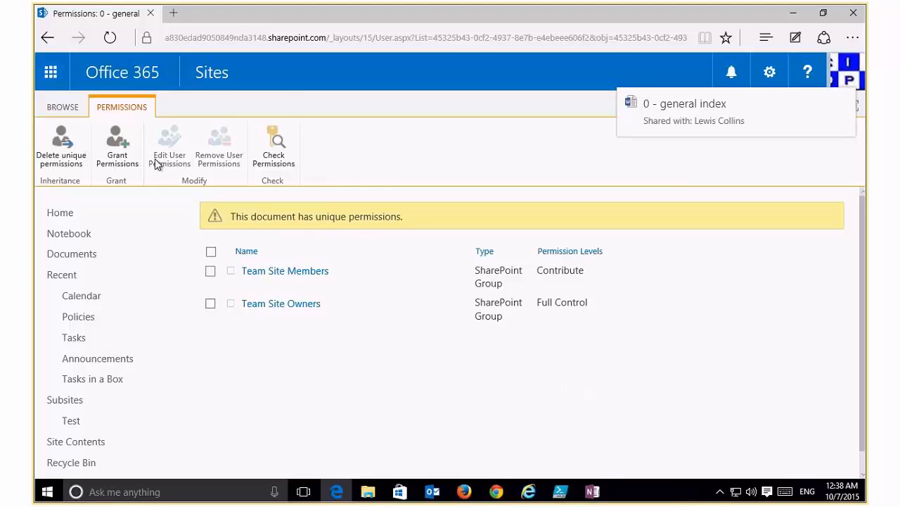
Reopen sharing to review the Get a link options, then close the window.
{"action": "left_click", "coordinate": [121, 155]}
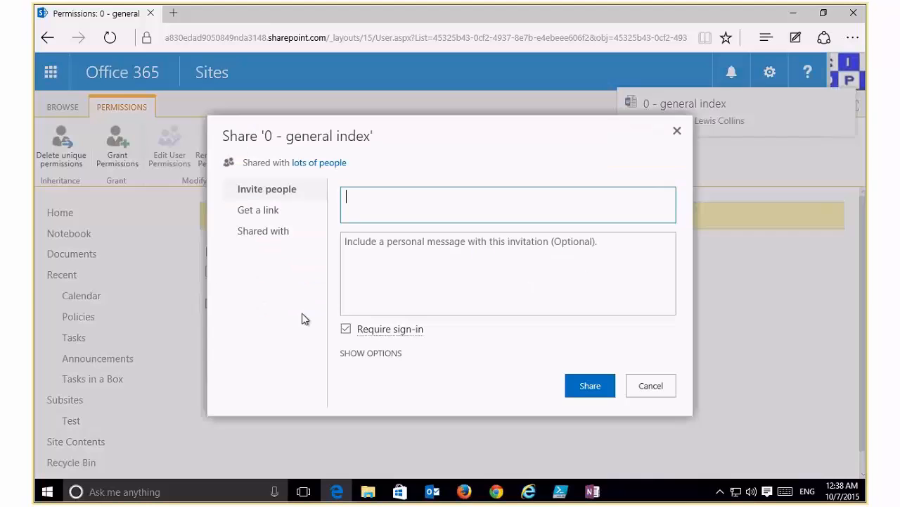
{"action": "left_click", "coordinate": [268, 209]}
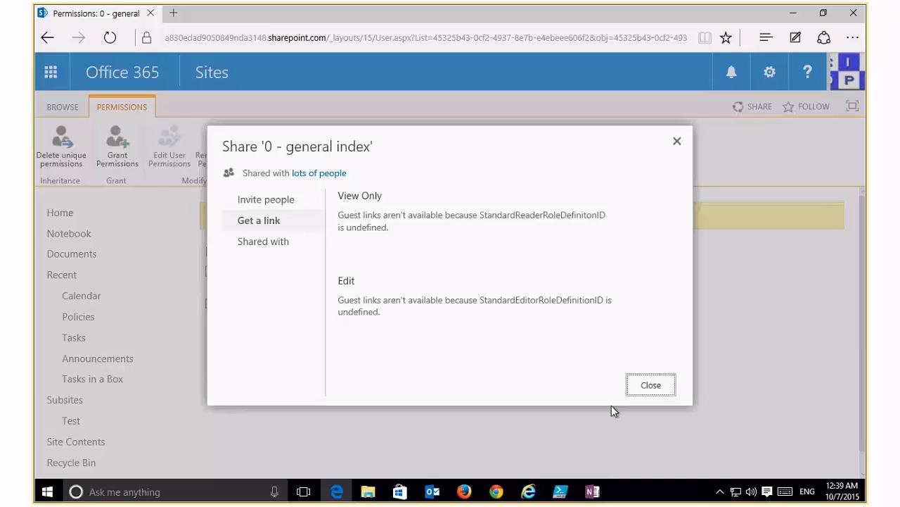
{"action": "left_click", "coordinate": [651, 386]}
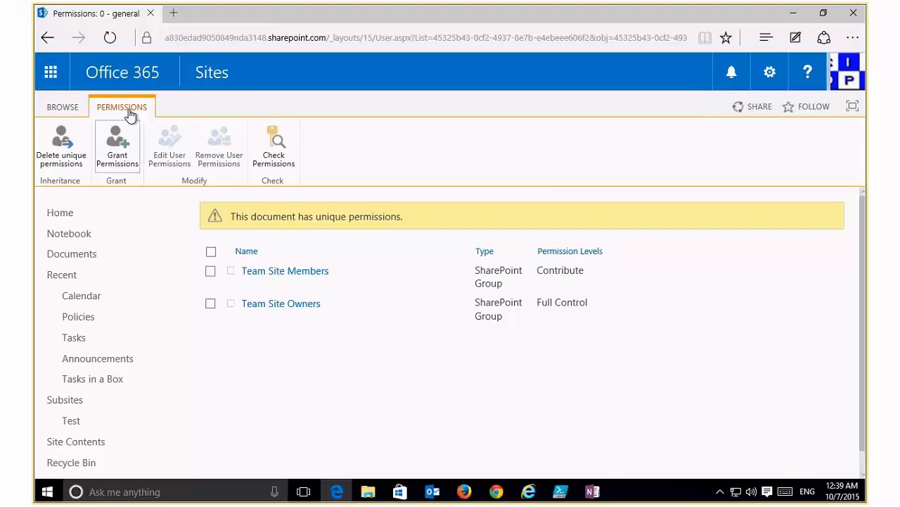
Return to the site home and open the Documents library's Library Settings from the Library tab.
{"action": "left_click", "coordinate": [62, 107]}
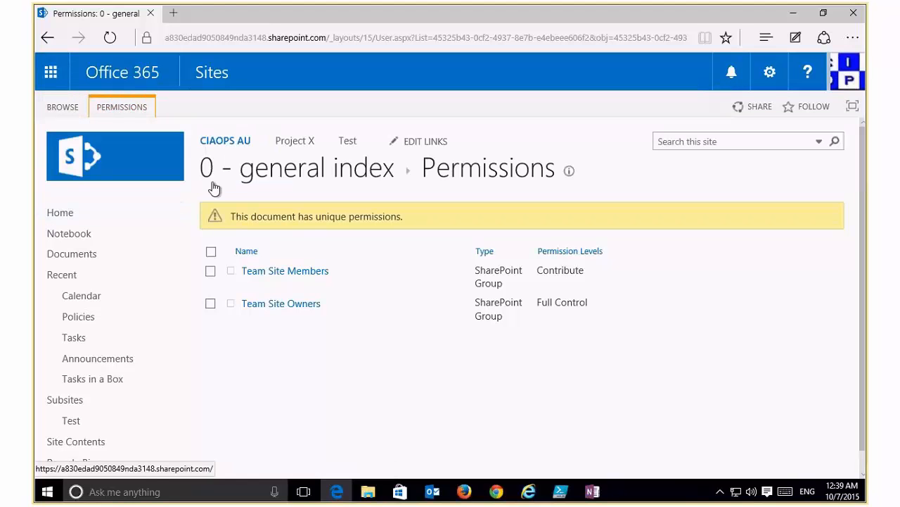
{"action": "left_click", "coordinate": [60, 214]}
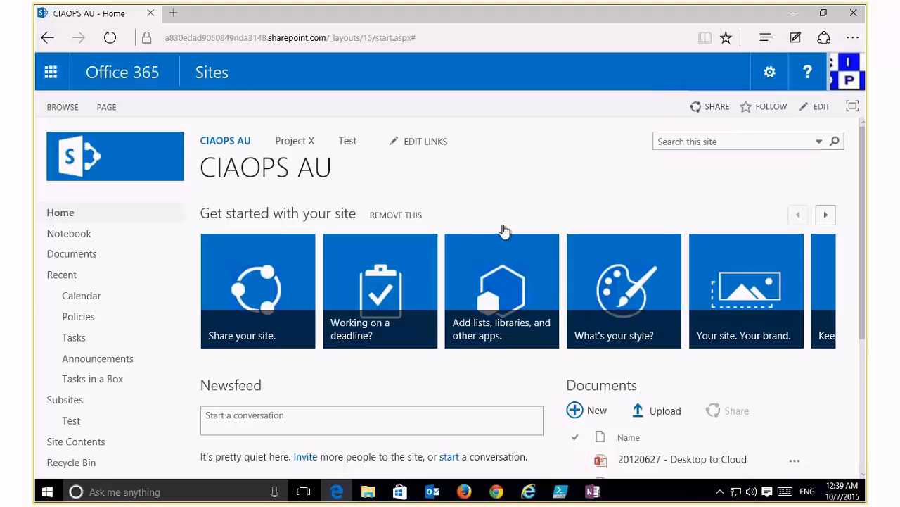
{"action": "left_click", "coordinate": [90, 256]}
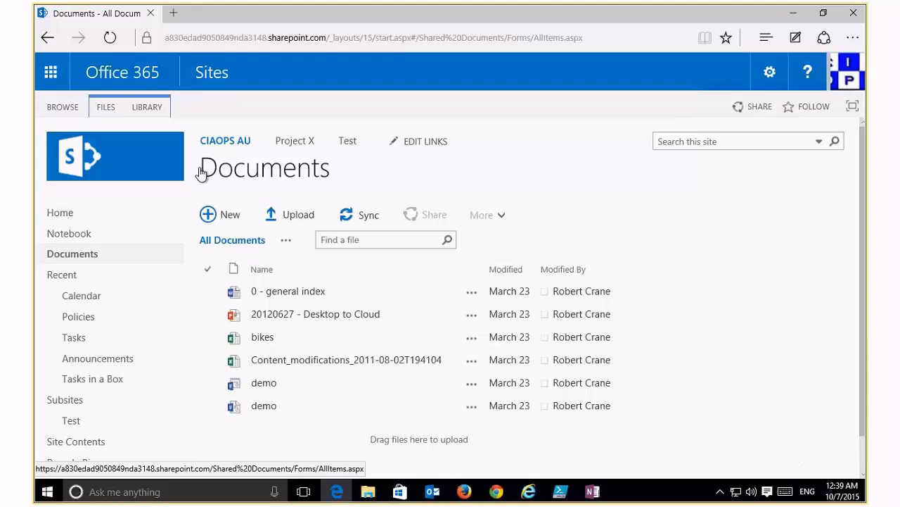
{"action": "left_click", "coordinate": [148, 107]}
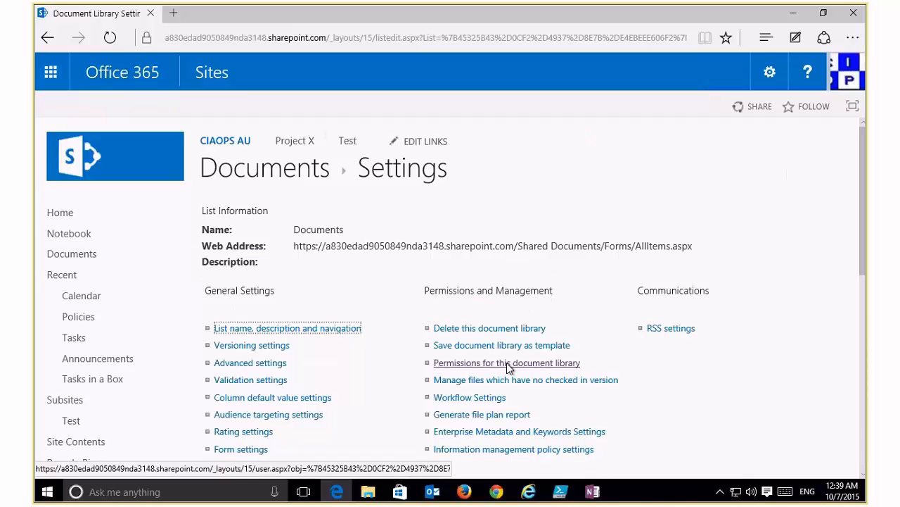
{"action": "left_click", "coordinate": [85, 257]}
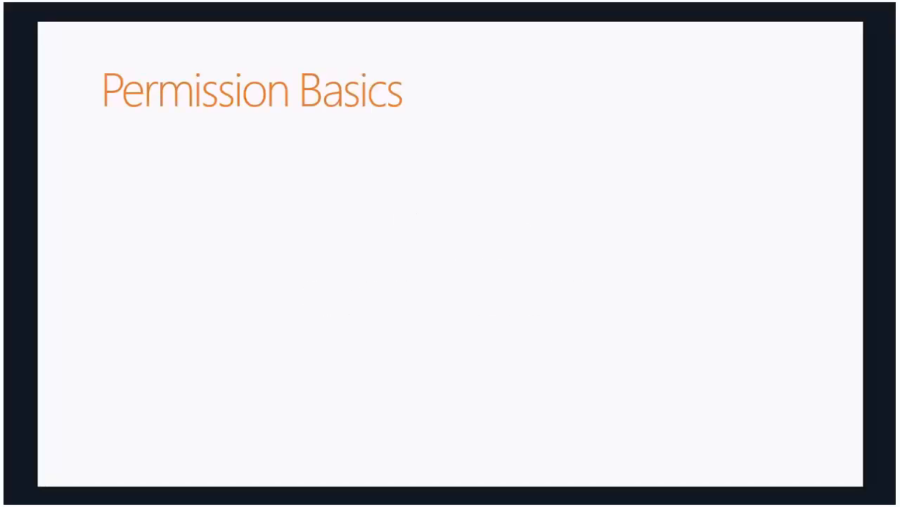
Bring in the Permission Basics bullets on file-like permissions and assignment down to item level.
{"action": "key", "text": "Right"}
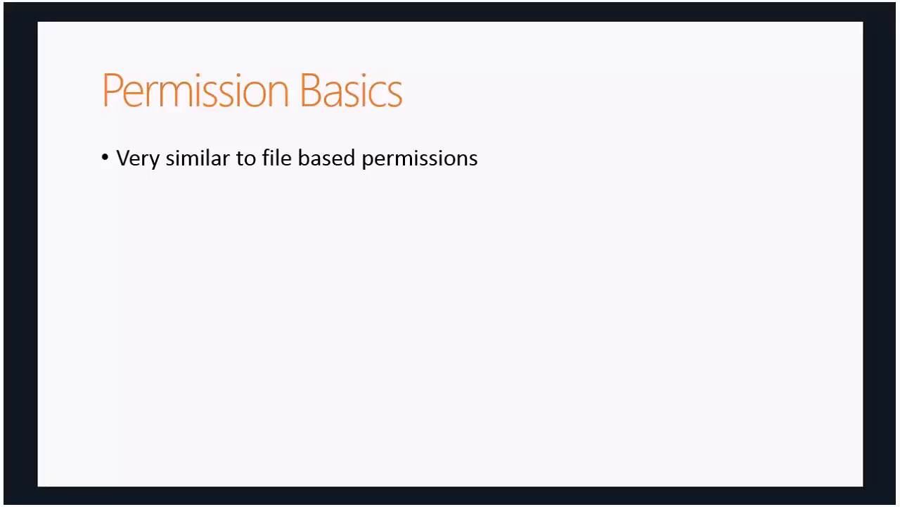
{"action": "key", "text": "Right"}
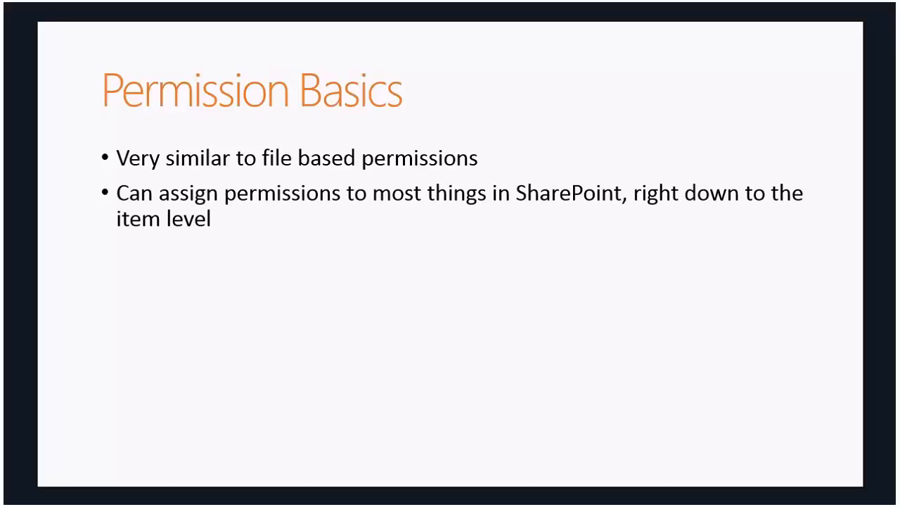
{"action": "key", "text": "Right"}
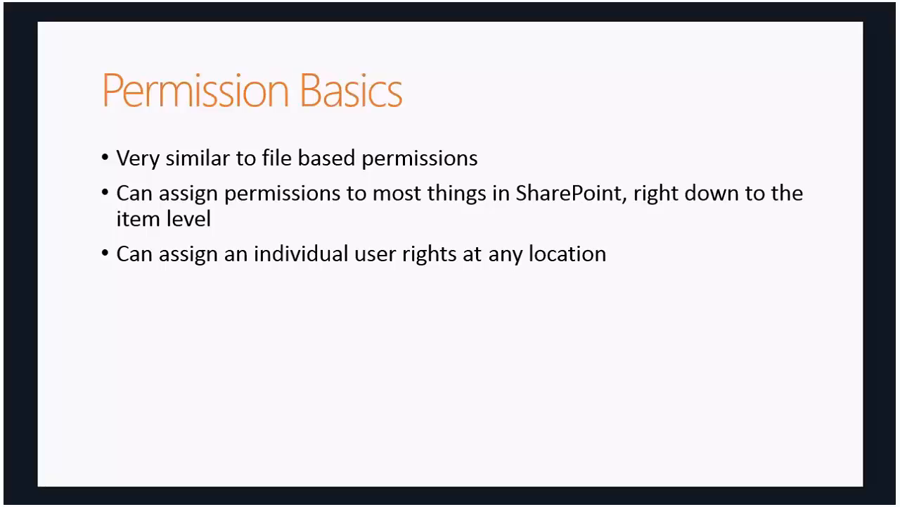